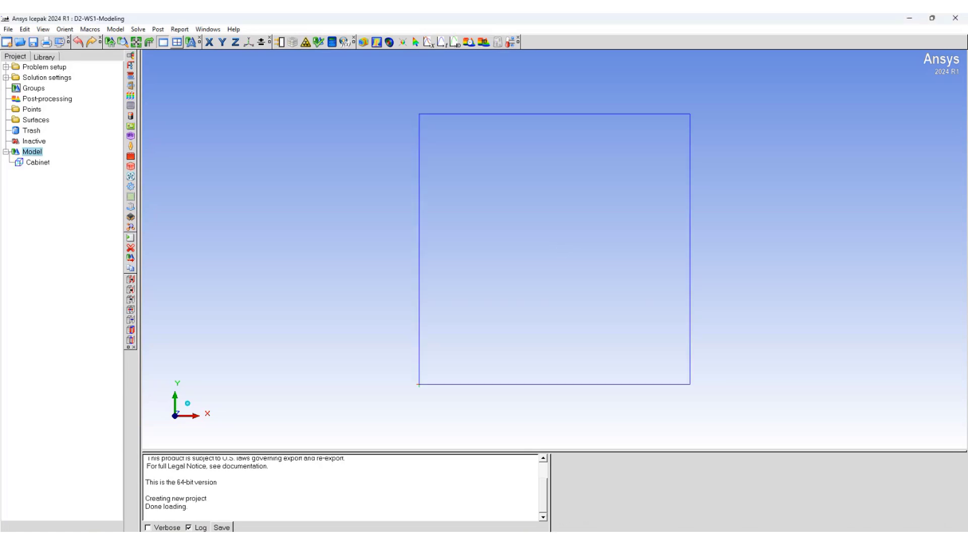
click(26, 30)
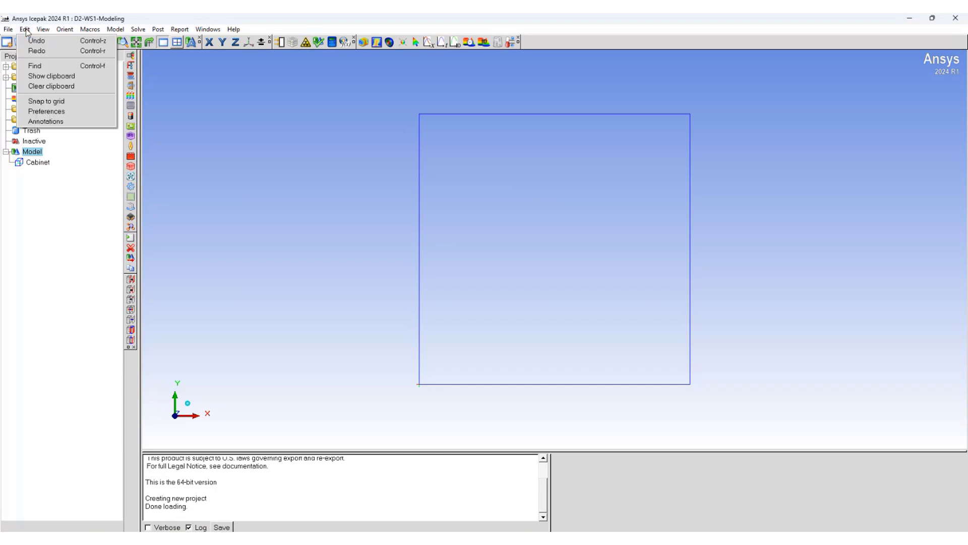
click(40, 112)
drag(763, 233, 367, 141)
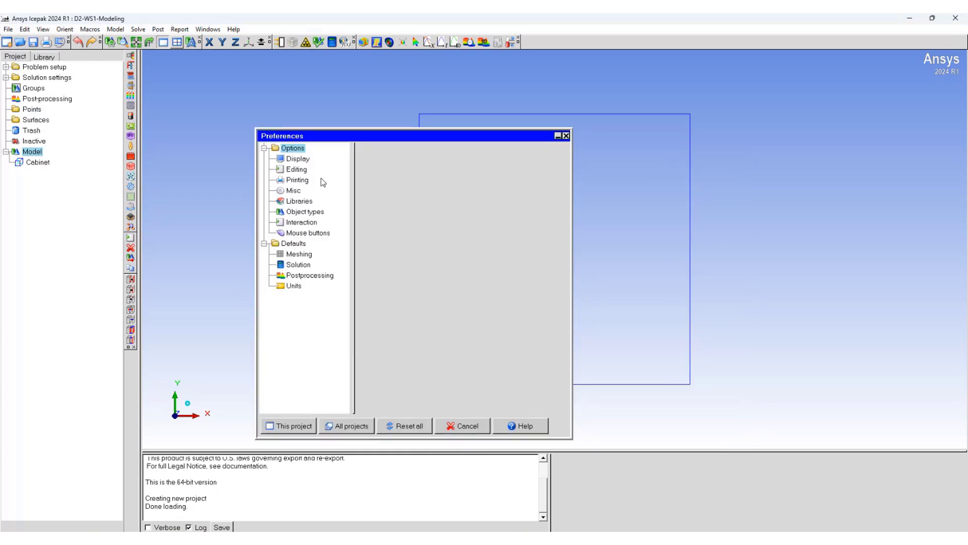
click(296, 161)
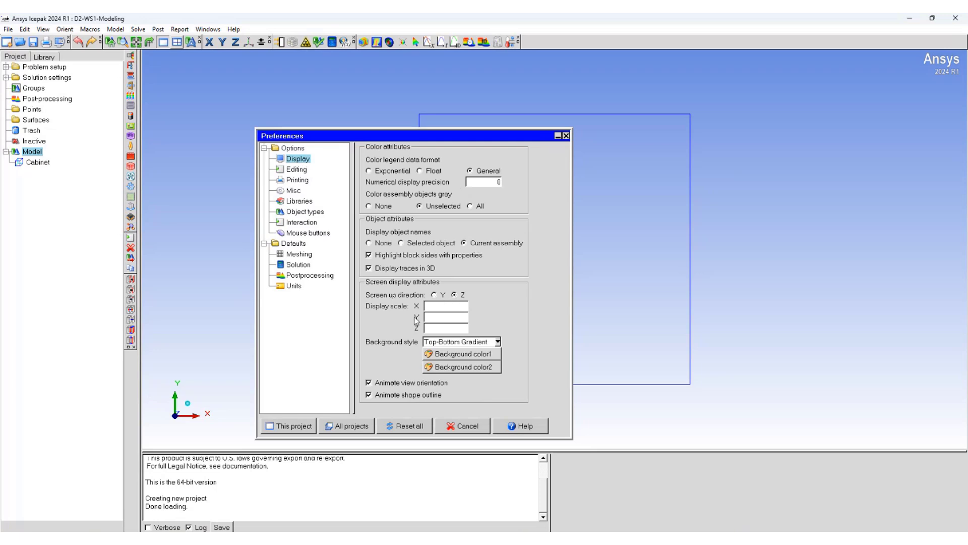
Make mm the default length unit, convert all quantities to defaults, and apply it to this project
click(293, 427)
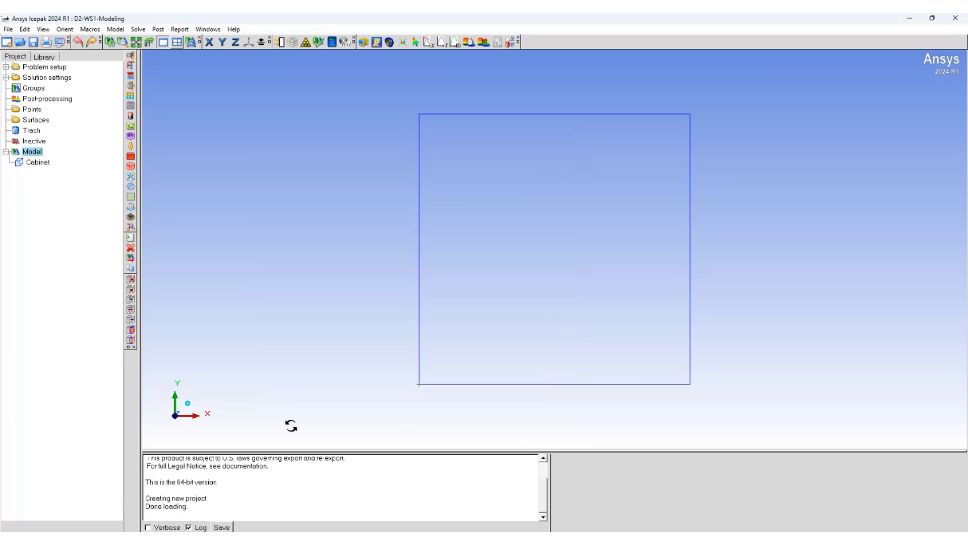
click(24, 30)
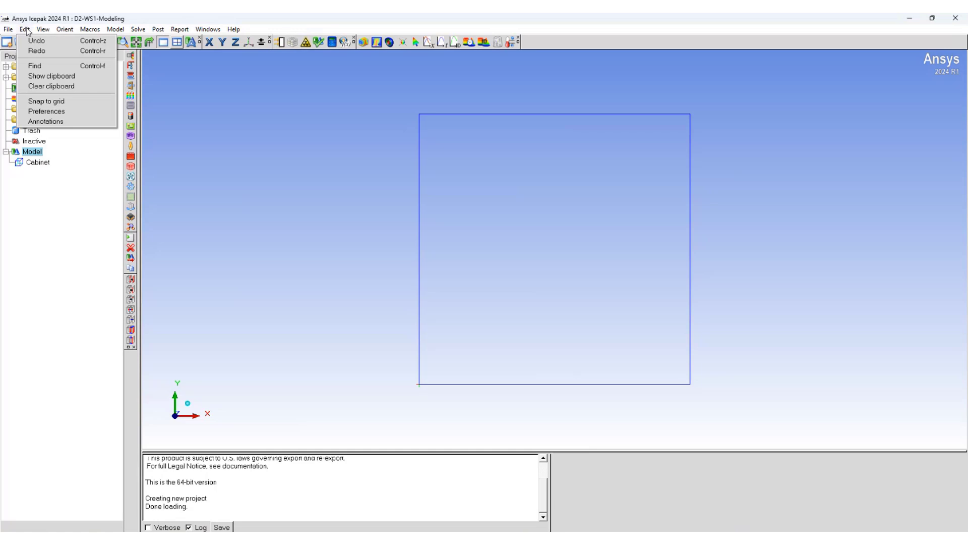
click(37, 112)
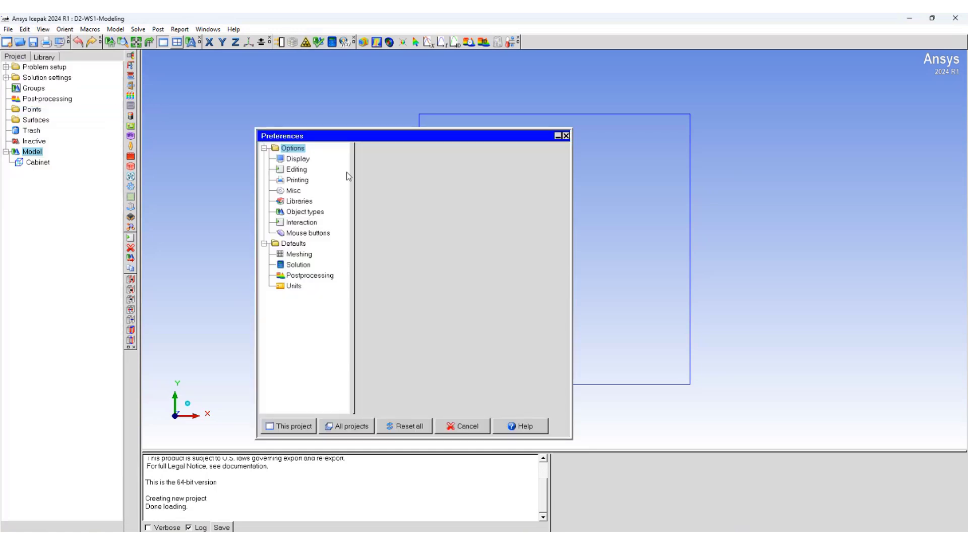
click(291, 287)
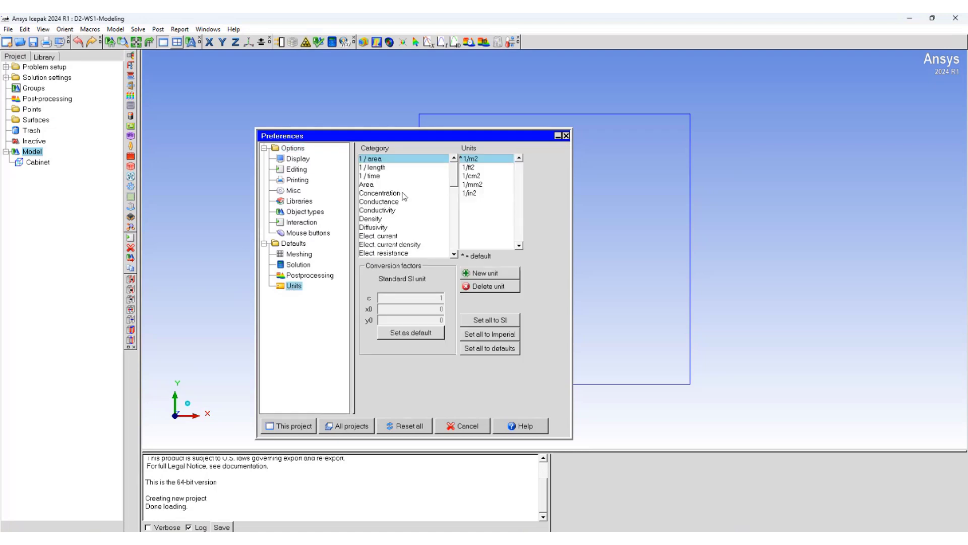
scroll(403, 196, down, 4)
click(399, 201)
click(468, 184)
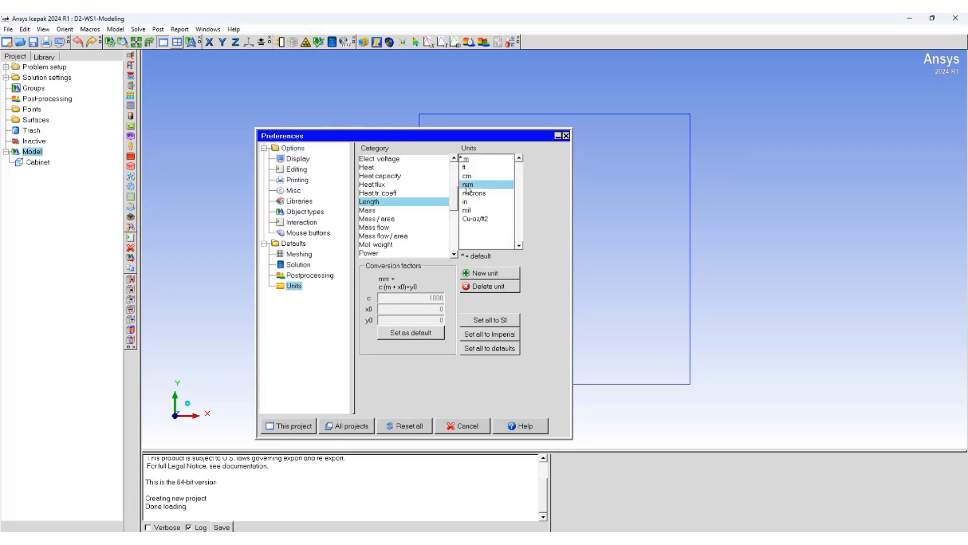
click(409, 336)
click(489, 349)
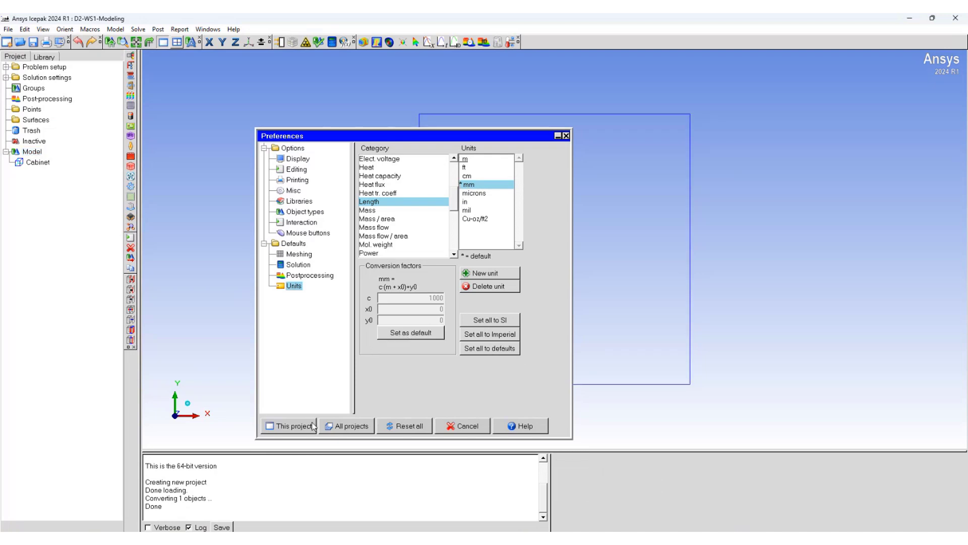
click(292, 428)
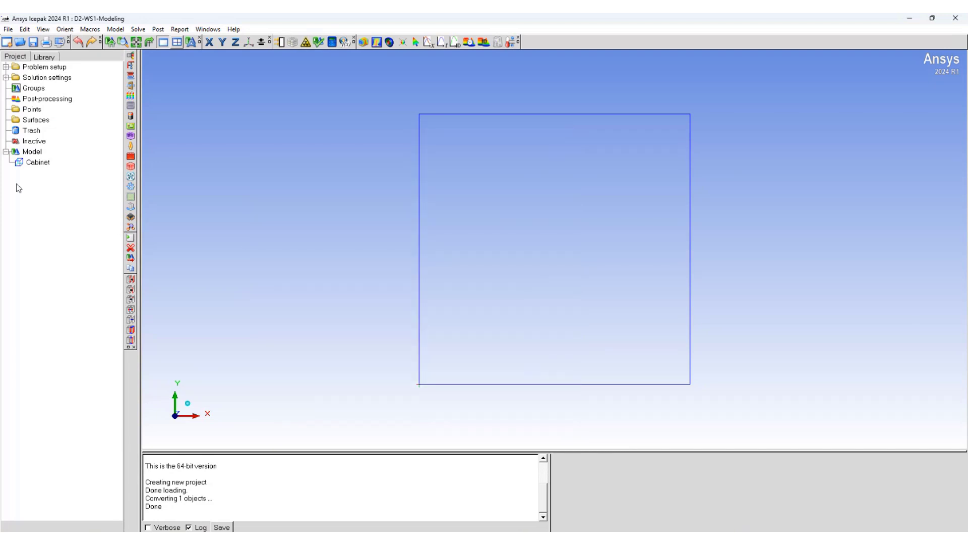
Resize the cabinet to x −25 to 175, y −105 to 5, z −5 to 25 mm
double_click(32, 164)
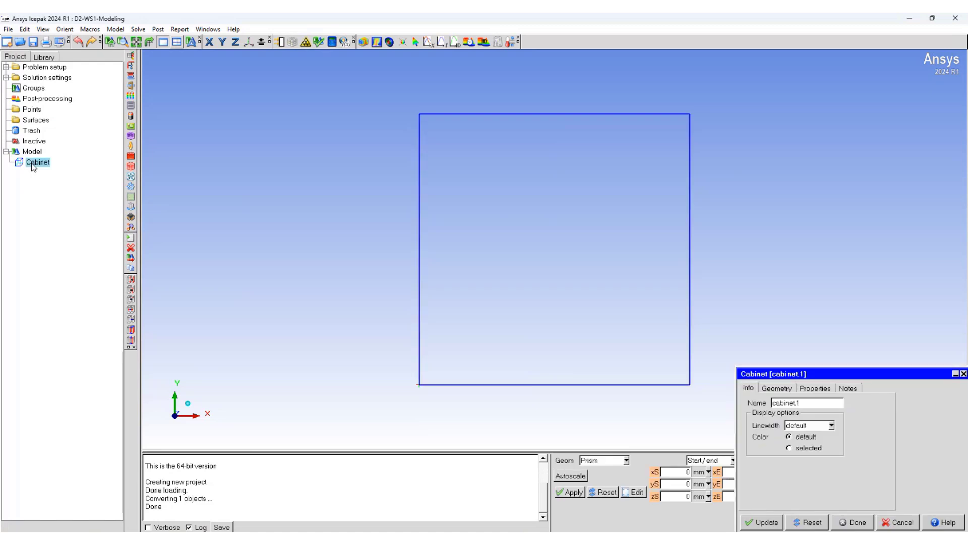
drag(823, 375, 220, 107)
click(173, 122)
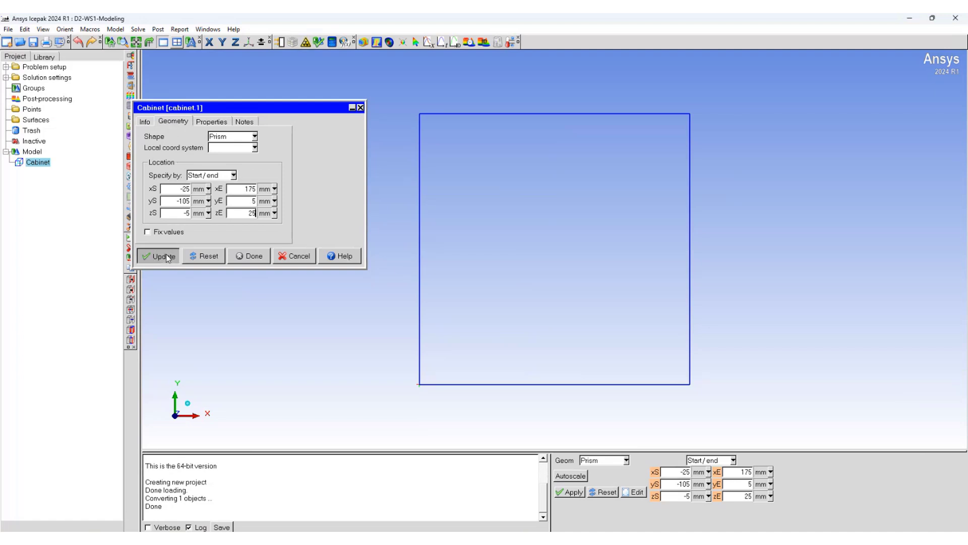
click(166, 256)
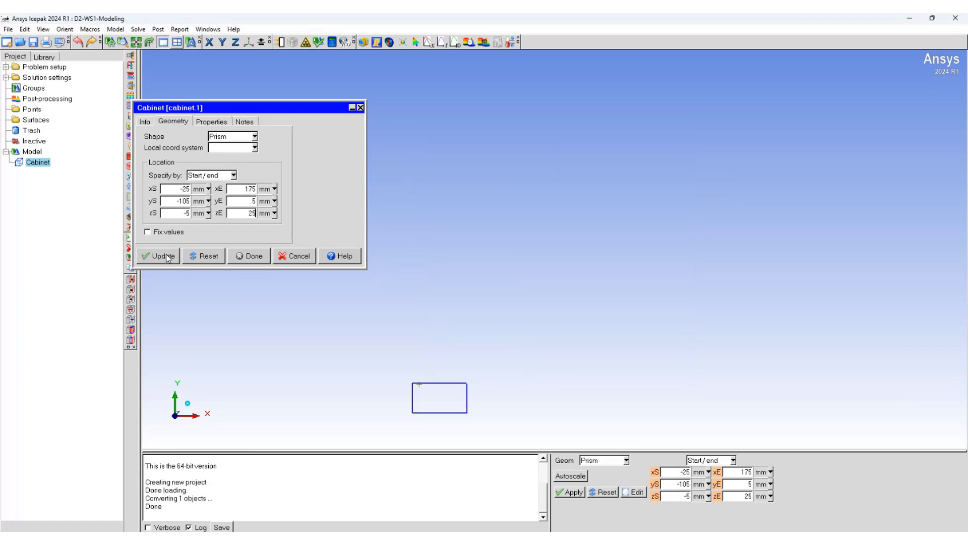
Set the cabinet's Min Y, Max Y, Min Z and Max Z sides to Wall
click(226, 122)
drag(230, 108, 171, 104)
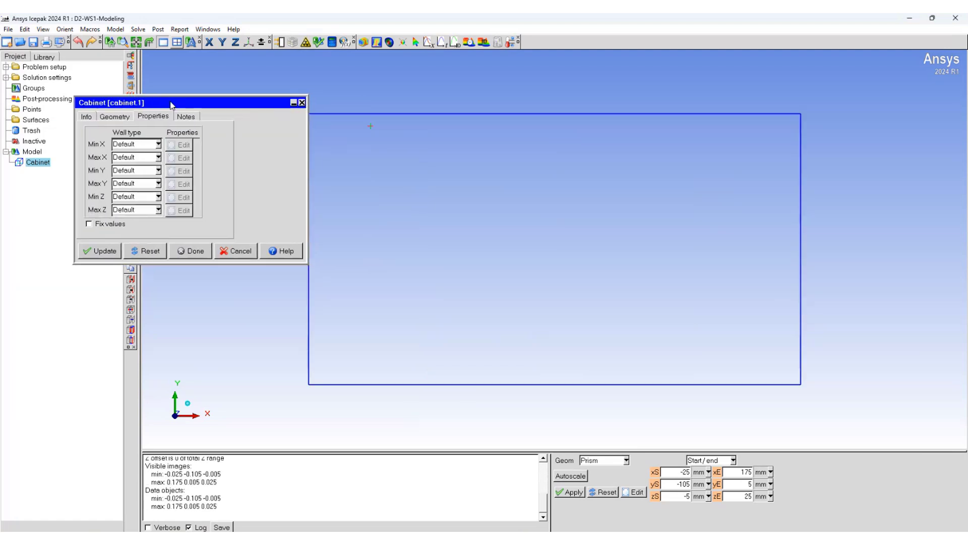
click(159, 171)
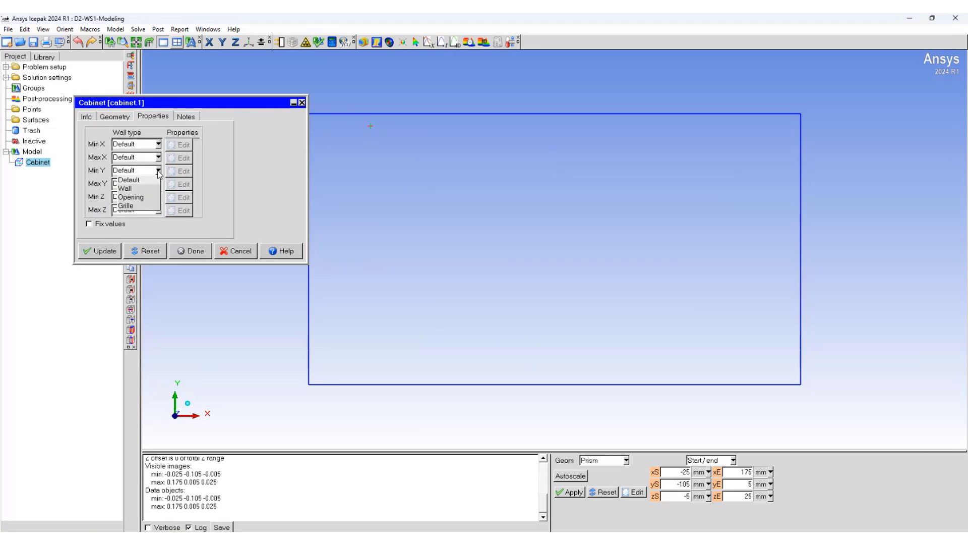
click(151, 187)
click(158, 183)
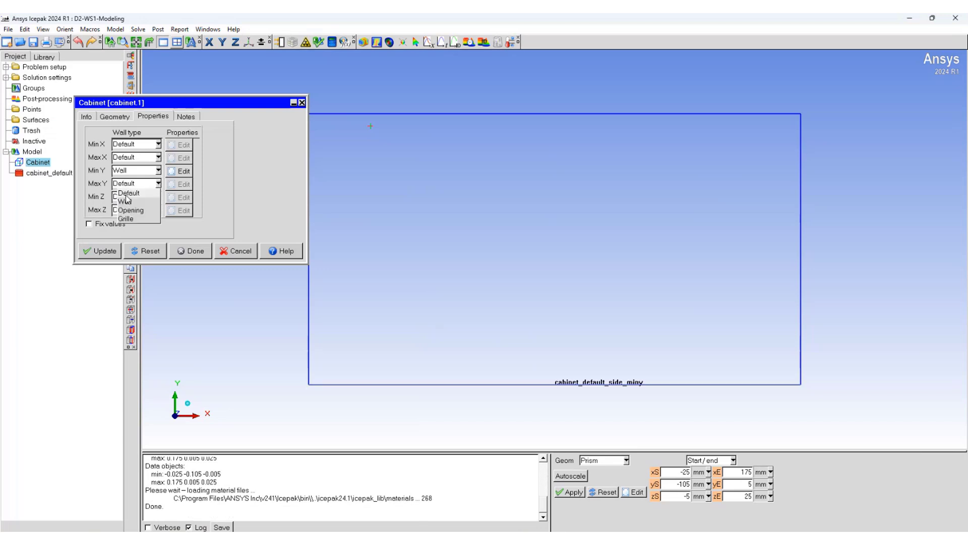
click(124, 203)
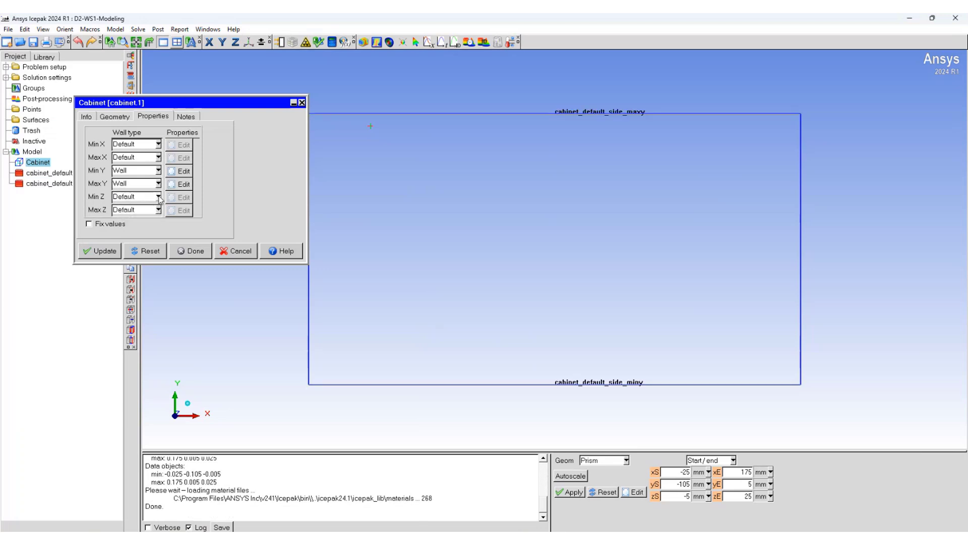
click(159, 197)
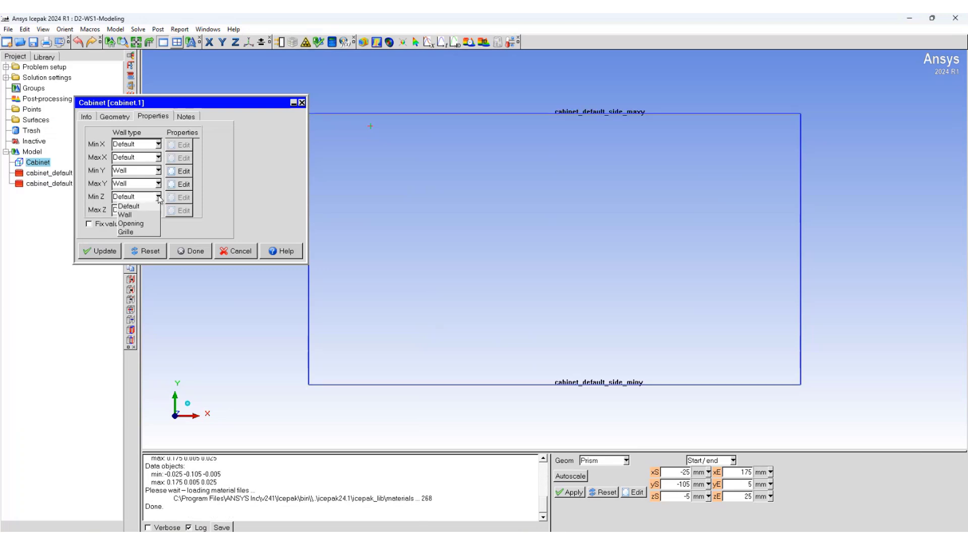
click(132, 216)
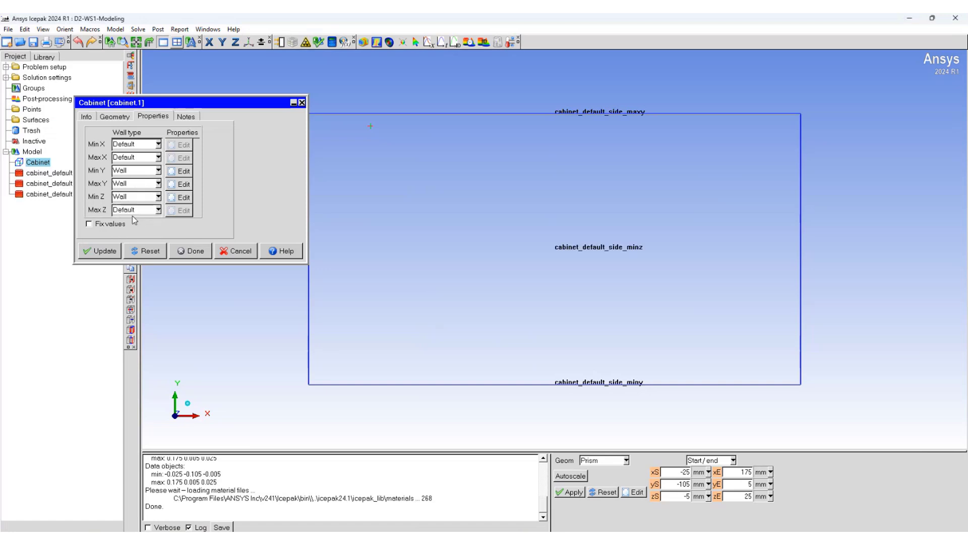
click(158, 210)
click(124, 227)
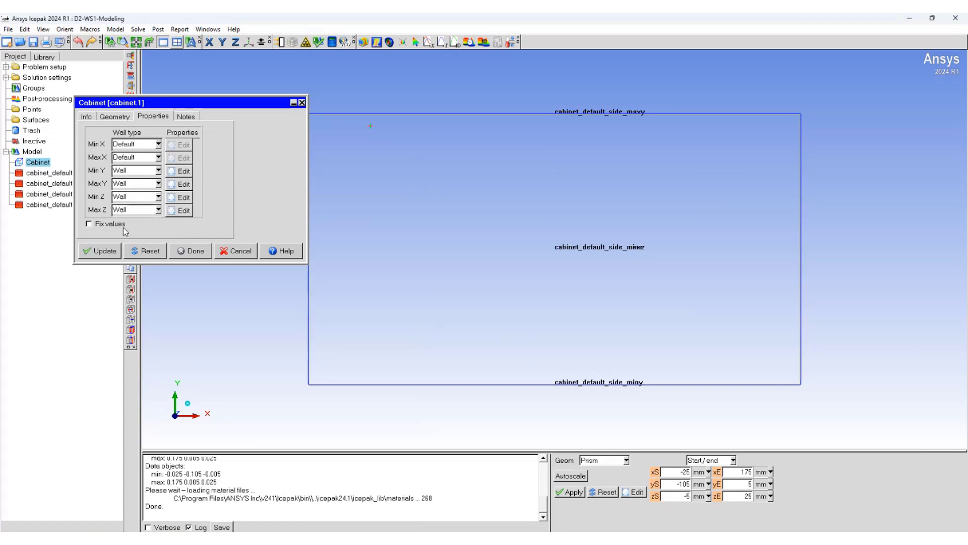
key(Return)
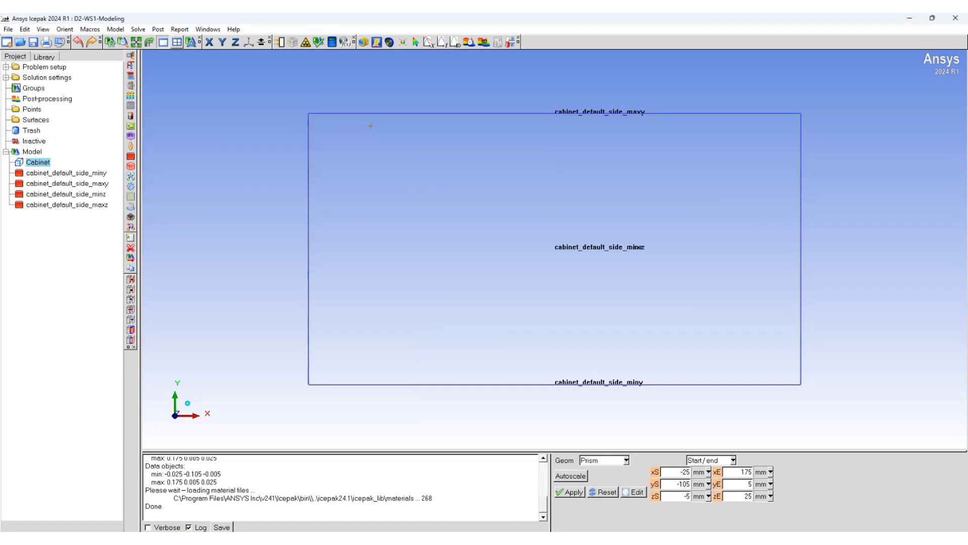
Edit the four cabinet_default_side walls together, setting their external condition to Heat transfer coefficient
click(52, 174)
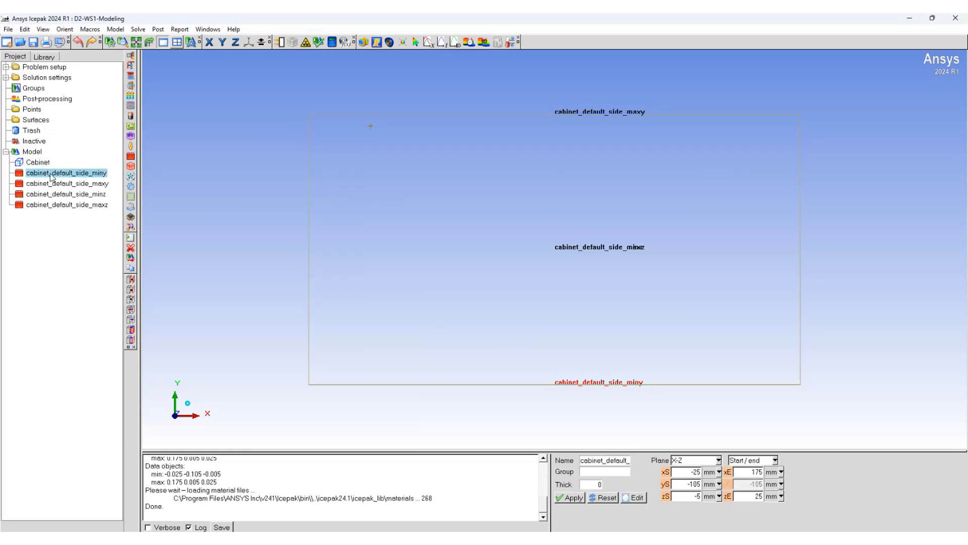
shift+click(46, 207)
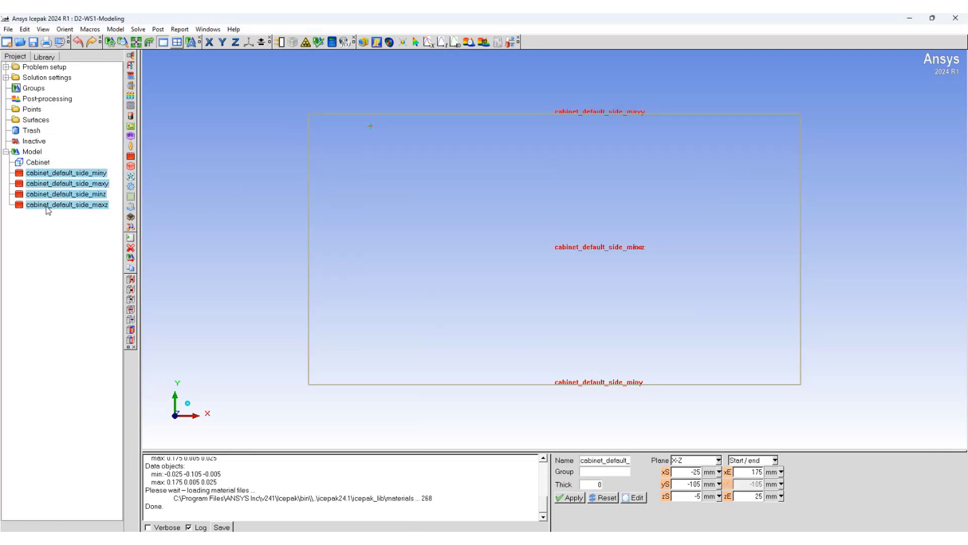
right_click(54, 178)
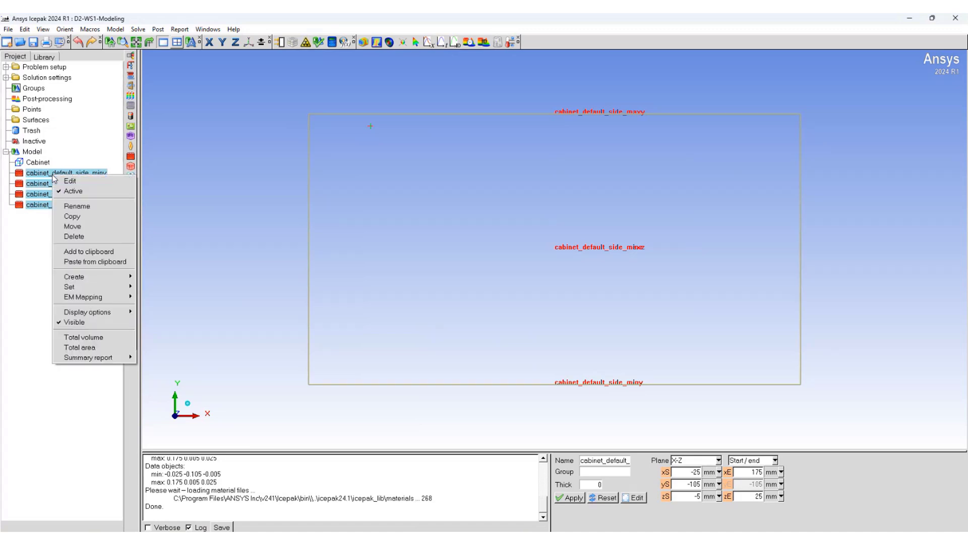
click(67, 181)
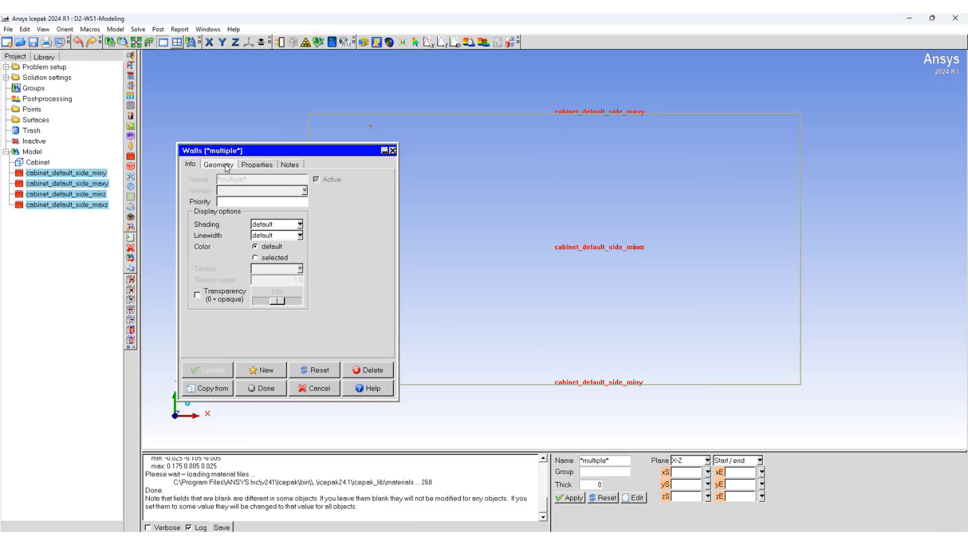
click(257, 165)
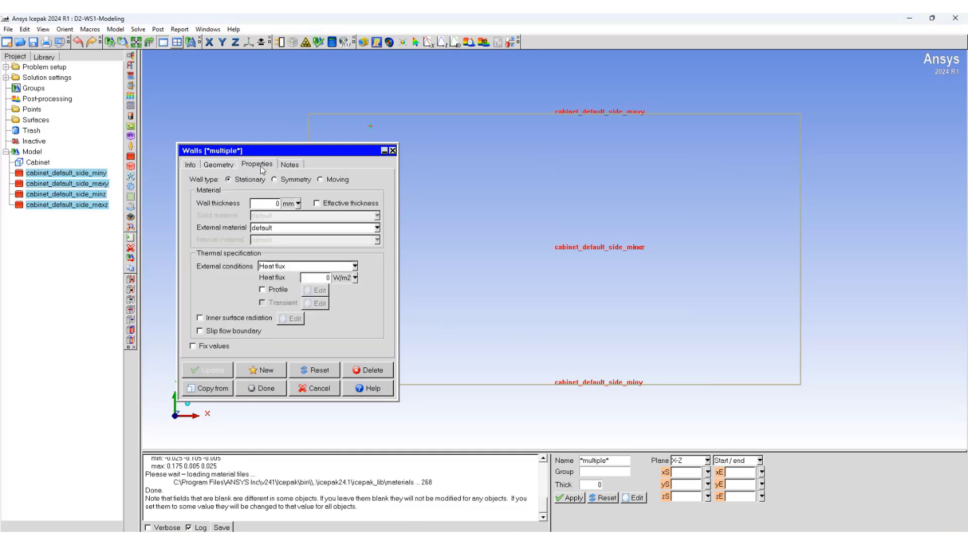
click(284, 266)
click(293, 294)
click(467, 374)
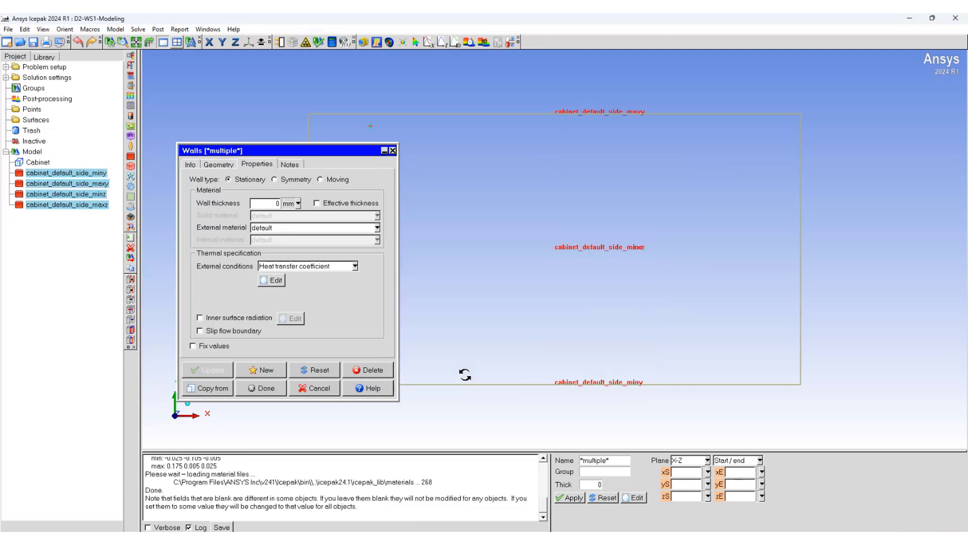
click(255, 388)
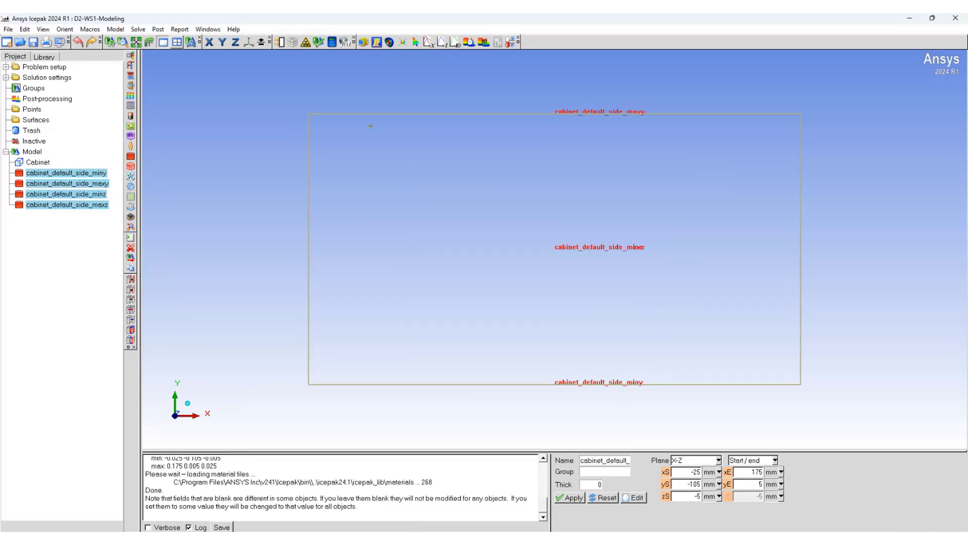
Add grille.1 and orient it in the Y-Z plane at x = 75 mm
click(130, 106)
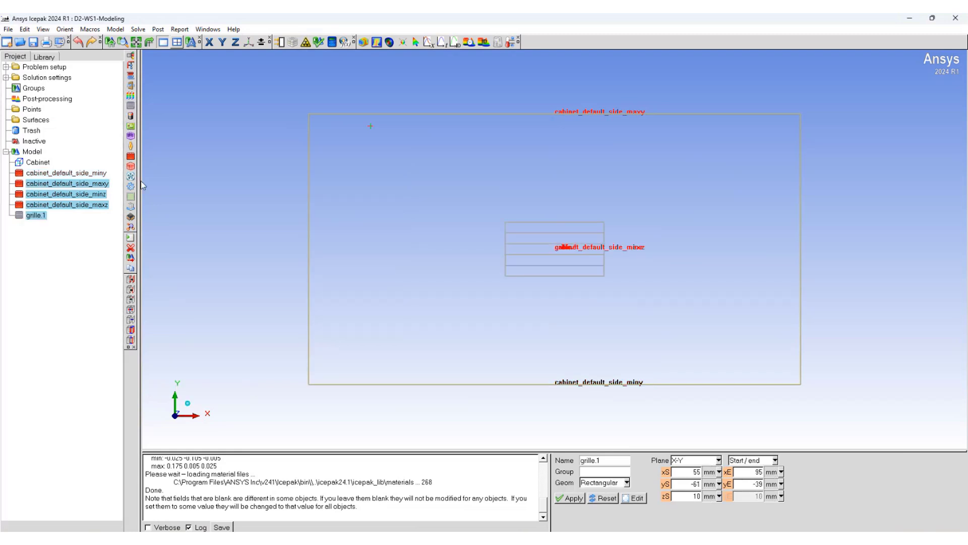
double_click(33, 215)
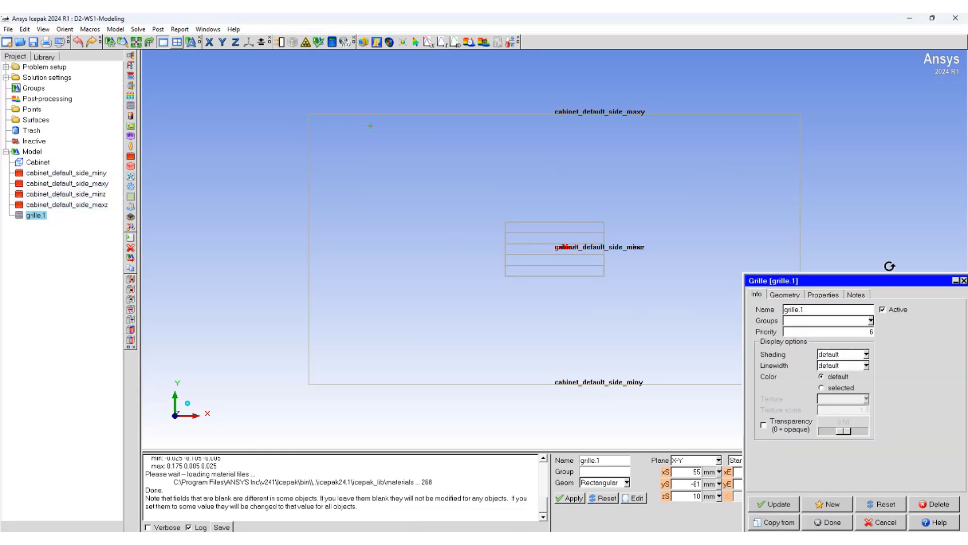
drag(797, 268, 202, 151)
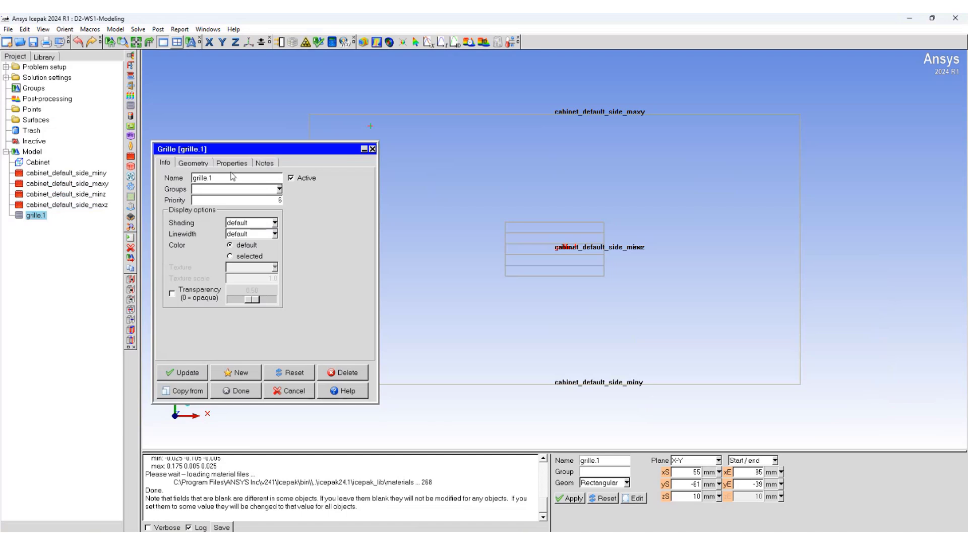
click(197, 164)
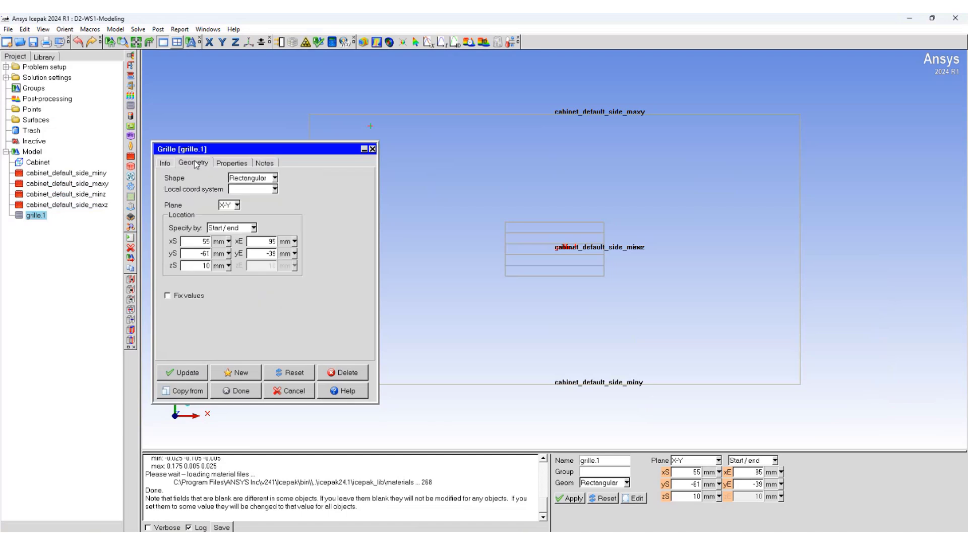
click(235, 206)
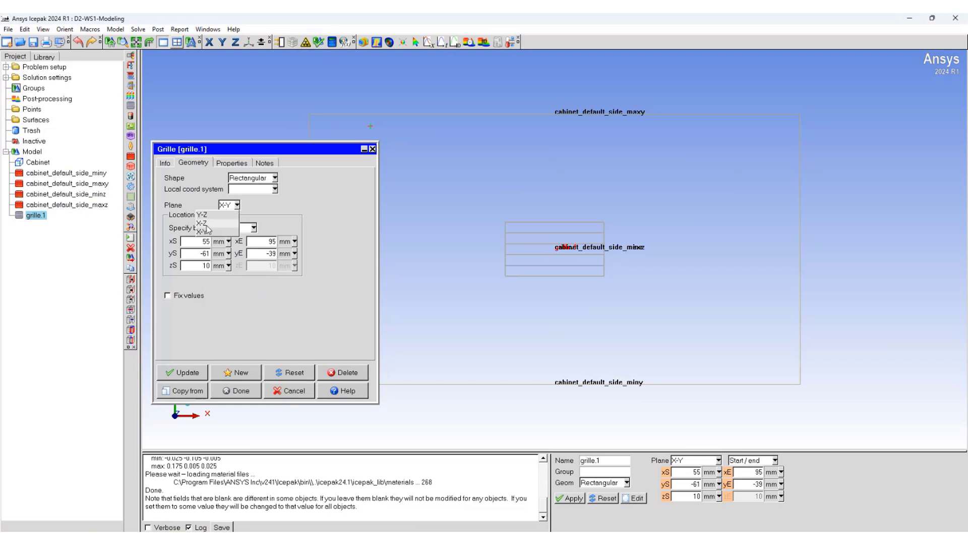
click(202, 215)
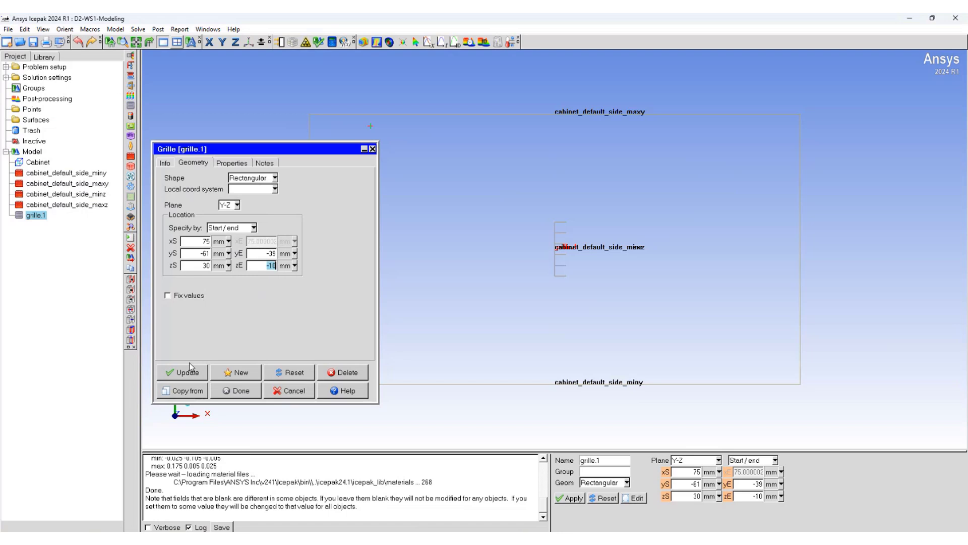
click(190, 373)
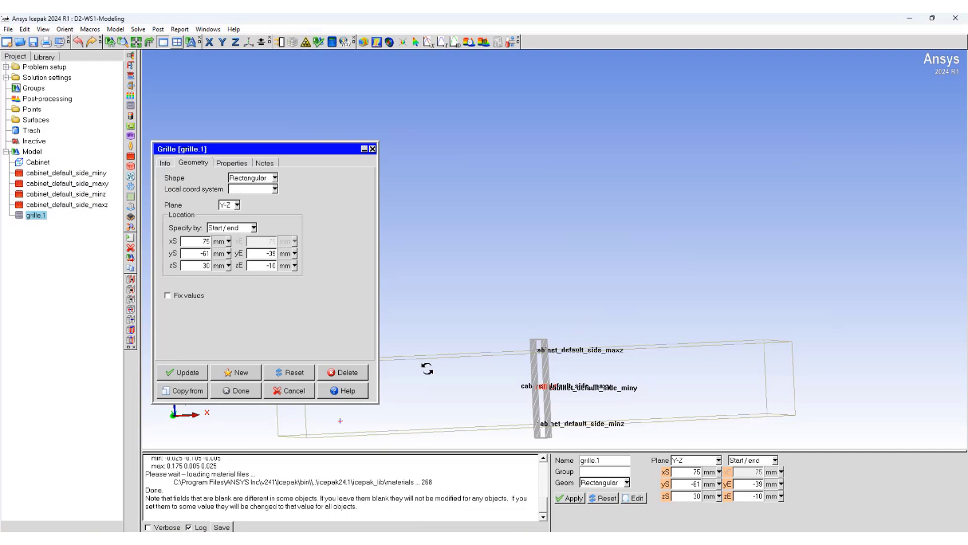
drag(469, 386, 488, 381)
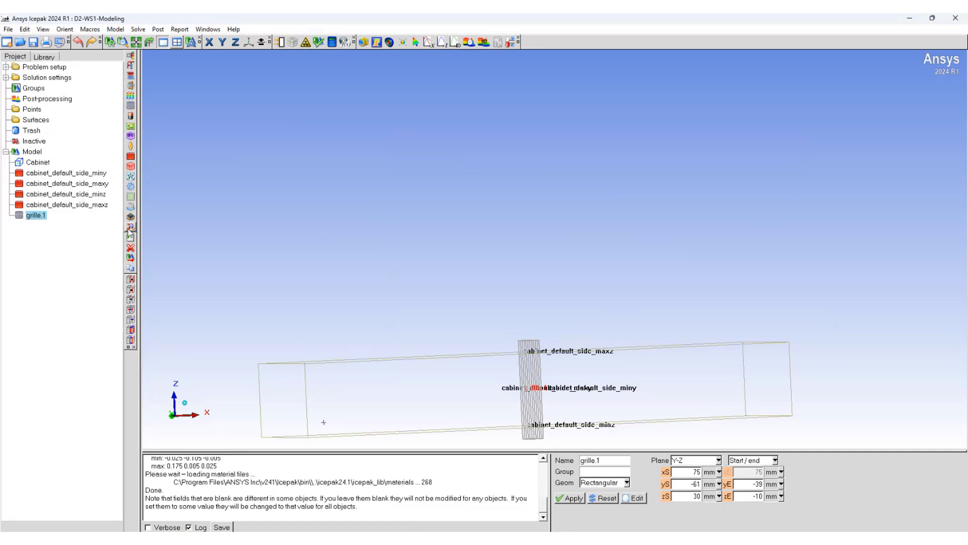
Morph the grille face onto the cabinet's right end face at x = 175 mm
click(131, 330)
click(457, 272)
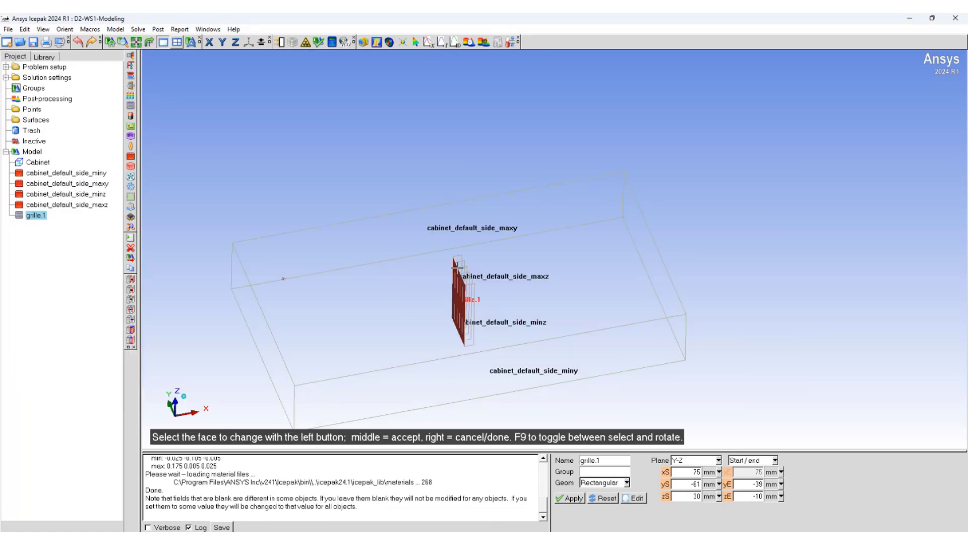
middle_click(639, 246)
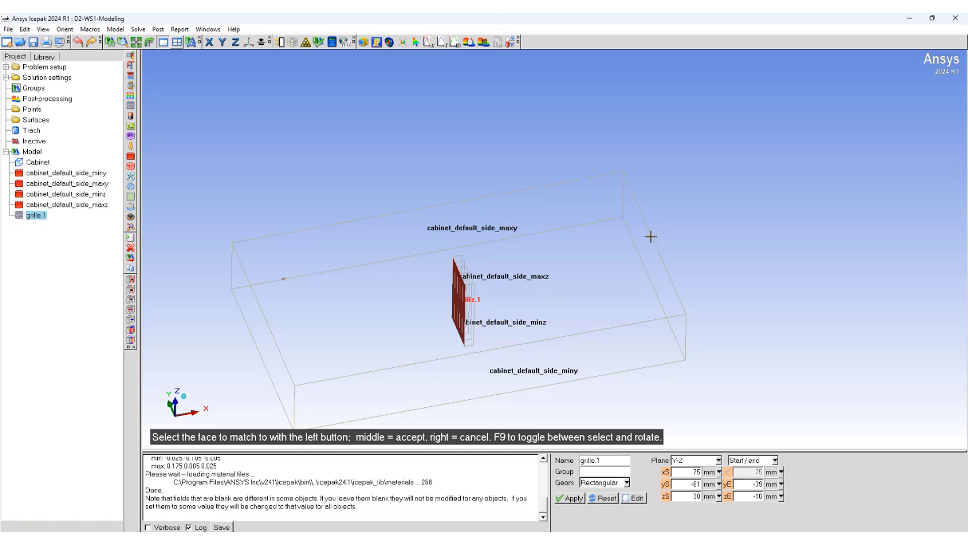
click(652, 236)
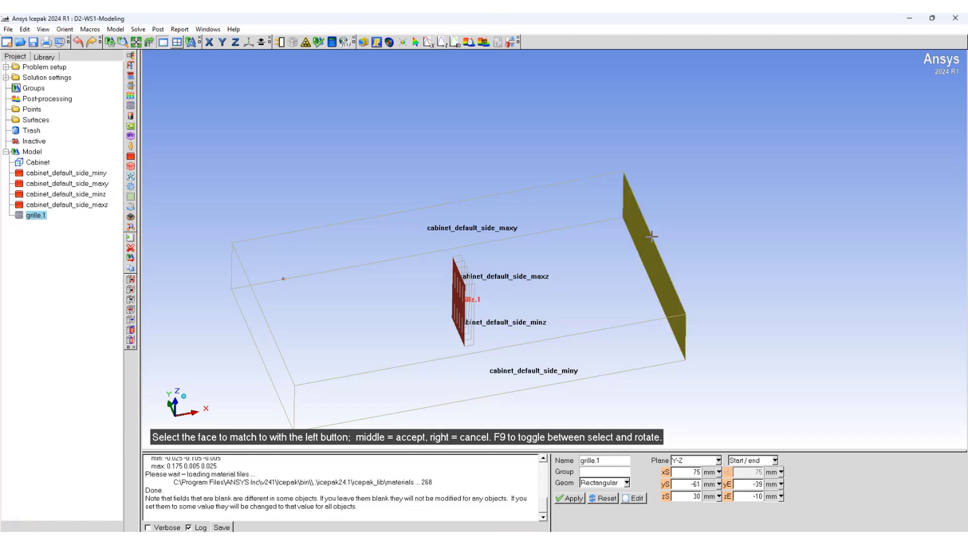
middle_click(652, 236)
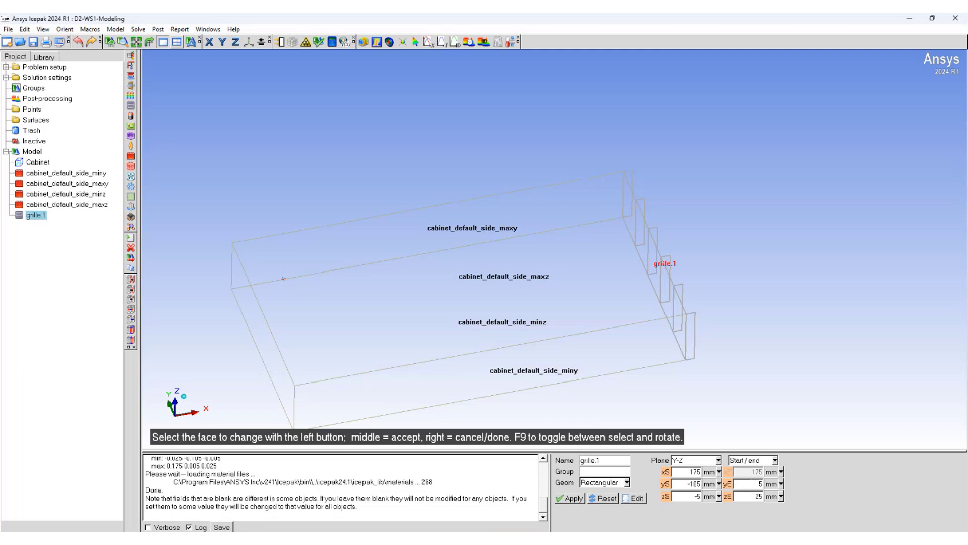
Add fan.1 and make it a 3-D fan
click(131, 177)
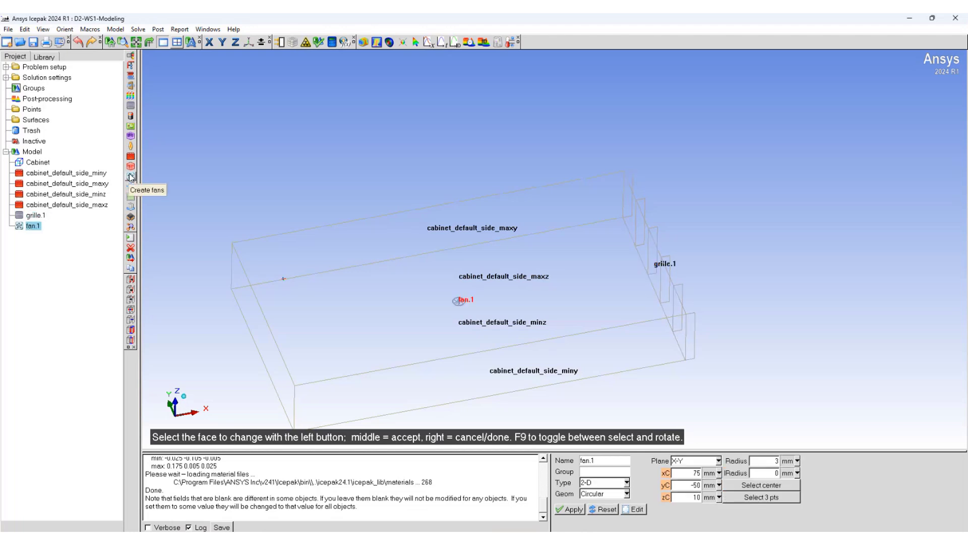
double_click(39, 227)
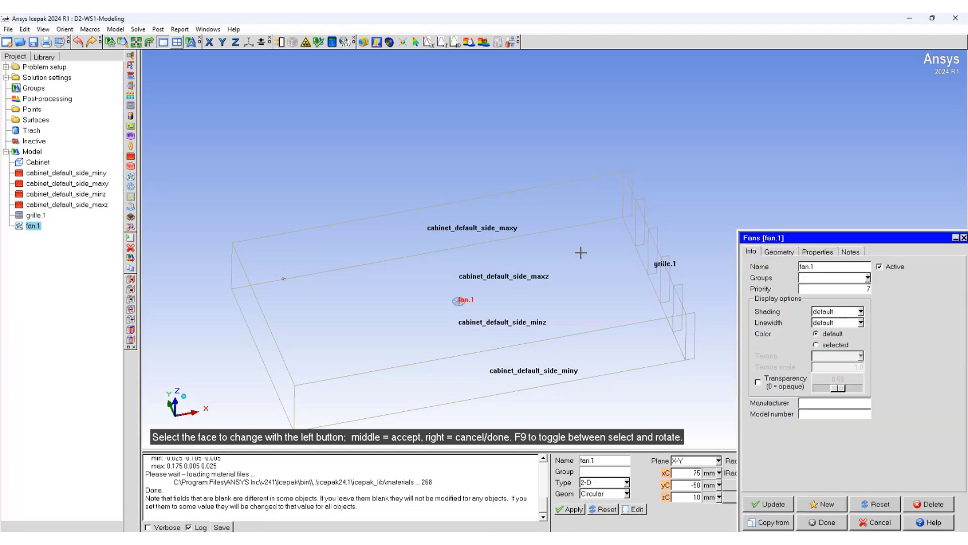
drag(783, 241, 182, 135)
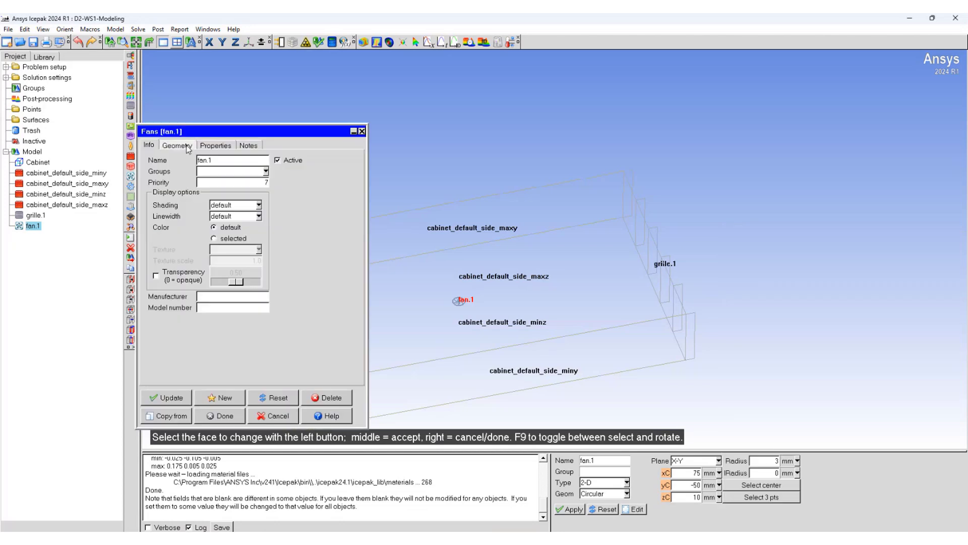
click(177, 145)
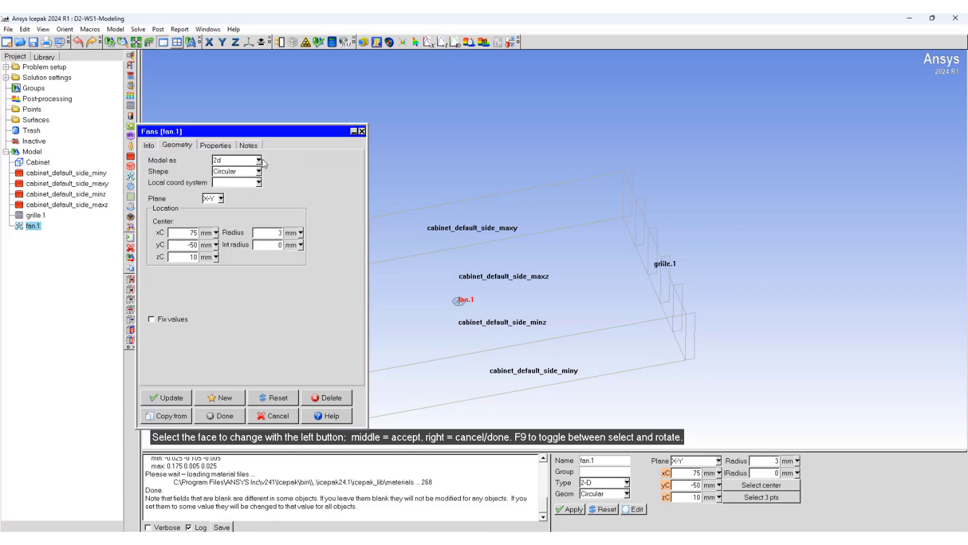
click(259, 160)
click(246, 177)
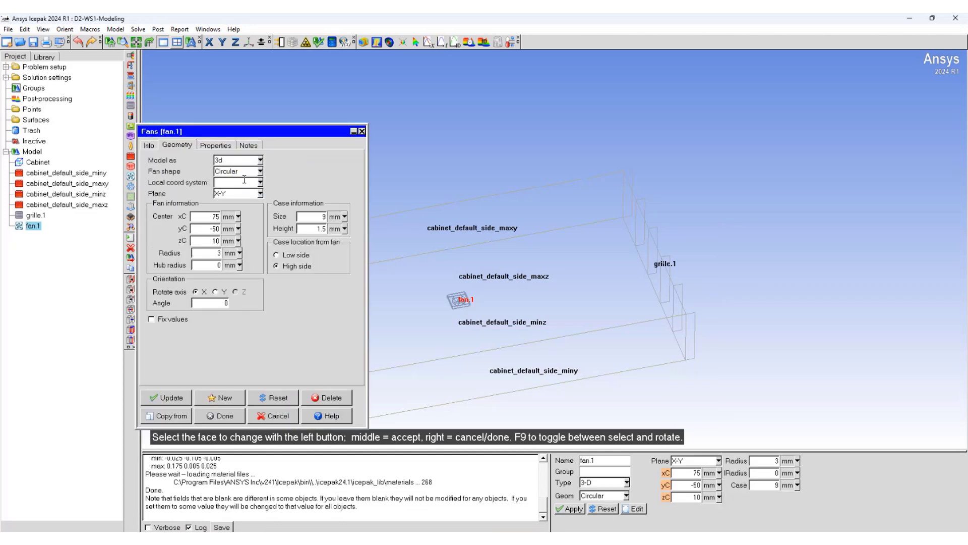
Place fan.1 in the Y-Z plane with its x centre at −25 mm
click(260, 193)
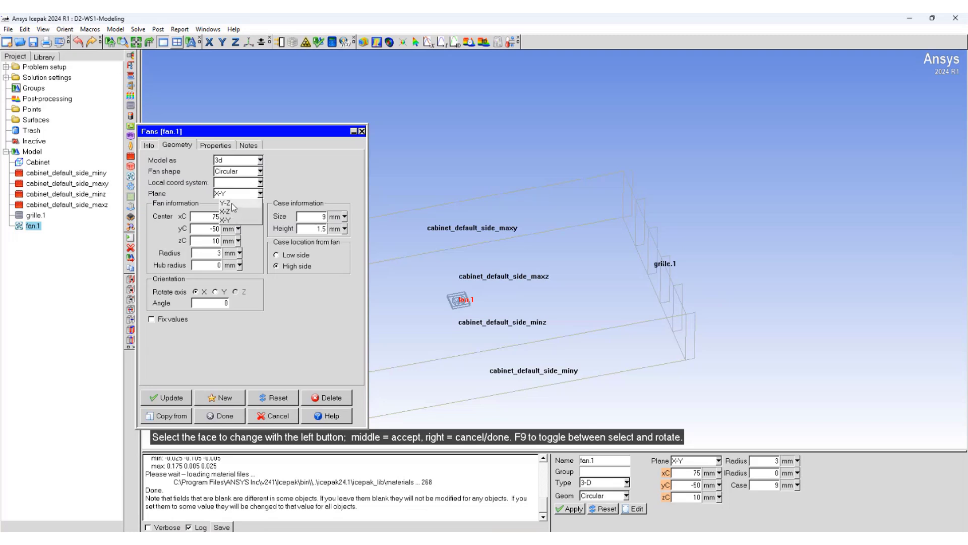
click(235, 203)
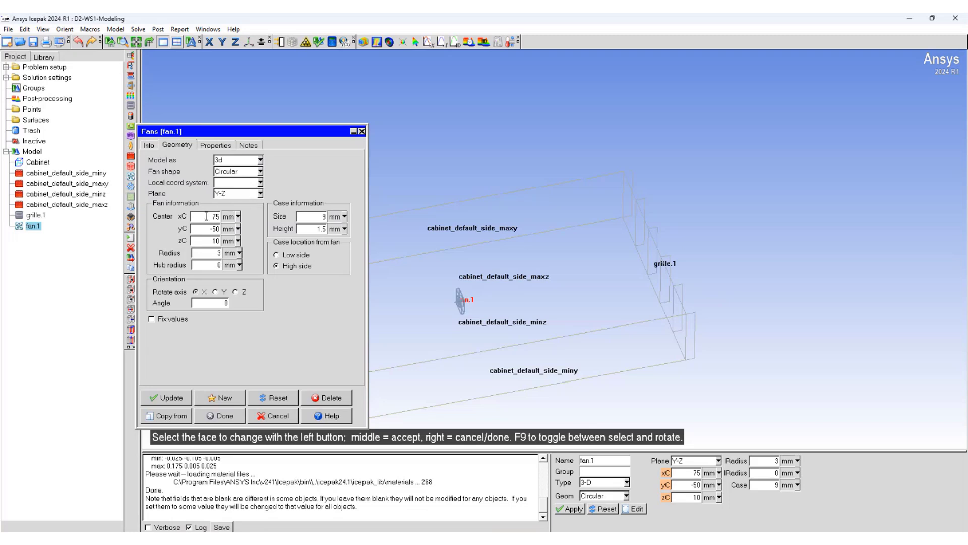
drag(207, 217, 233, 219)
text(-25)
click(169, 399)
drag(295, 137, 122, 132)
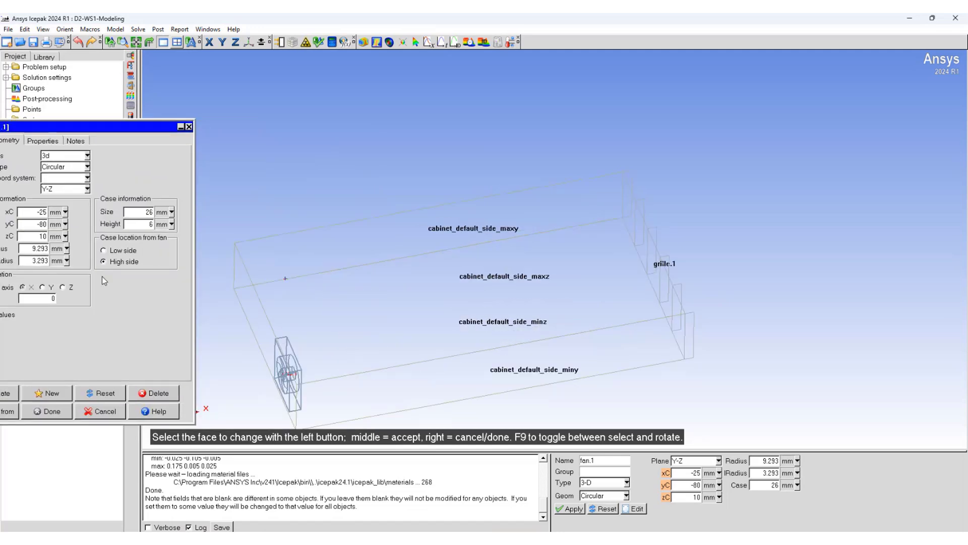
click(46, 412)
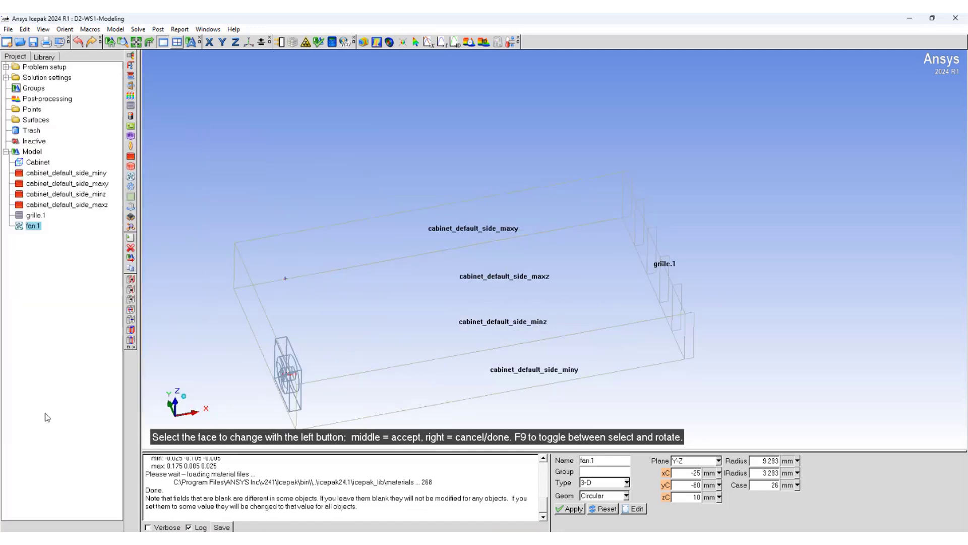
Switch fan.1's flow type to a non-linear fan curve
double_click(23, 226)
drag(73, 126, 233, 135)
click(244, 151)
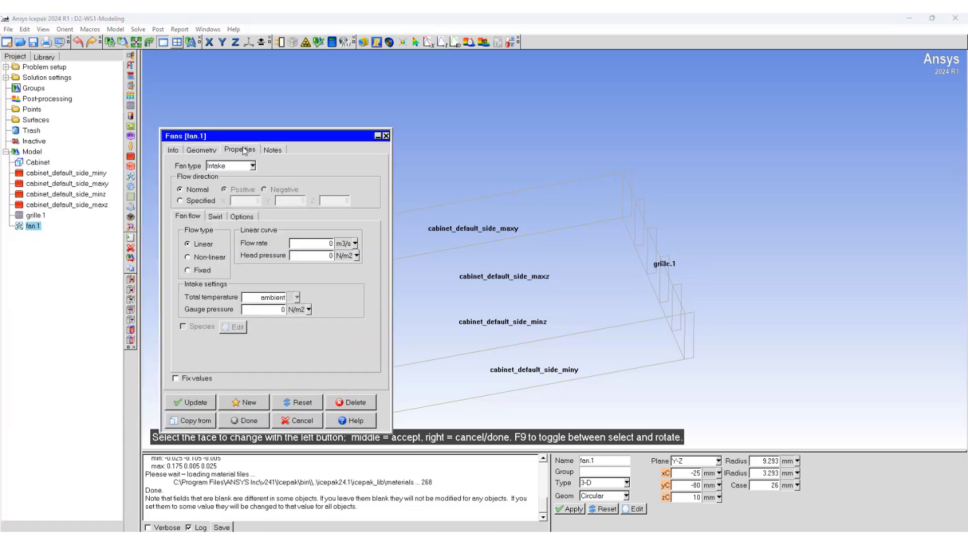
click(198, 258)
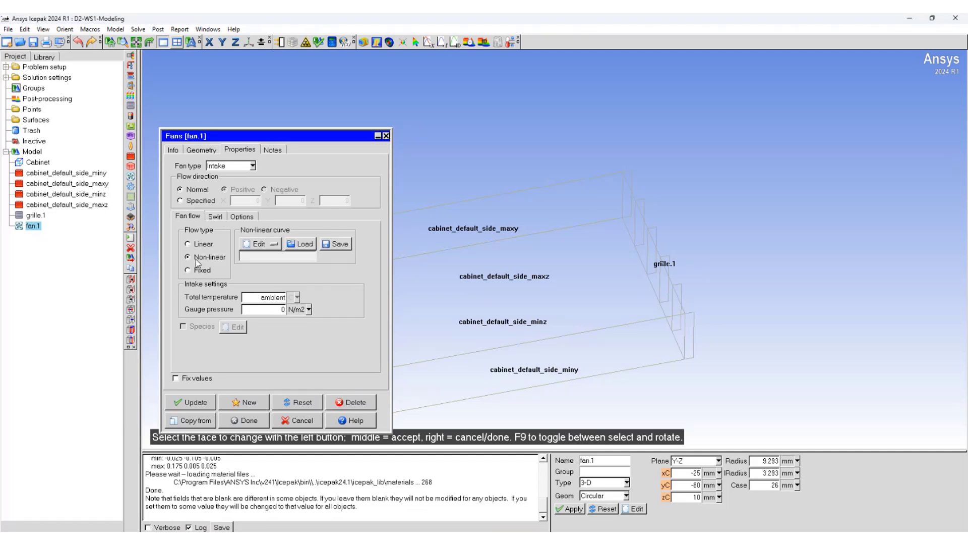
Set the fan curve's text editor units to cfm and in_water
click(258, 243)
click(258, 244)
click(259, 269)
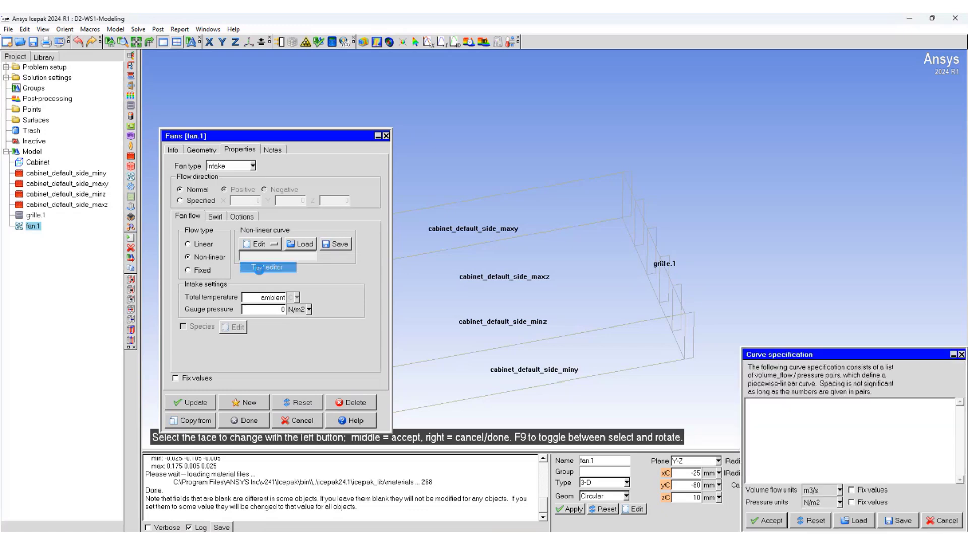
drag(816, 352, 370, 189)
click(391, 326)
click(371, 373)
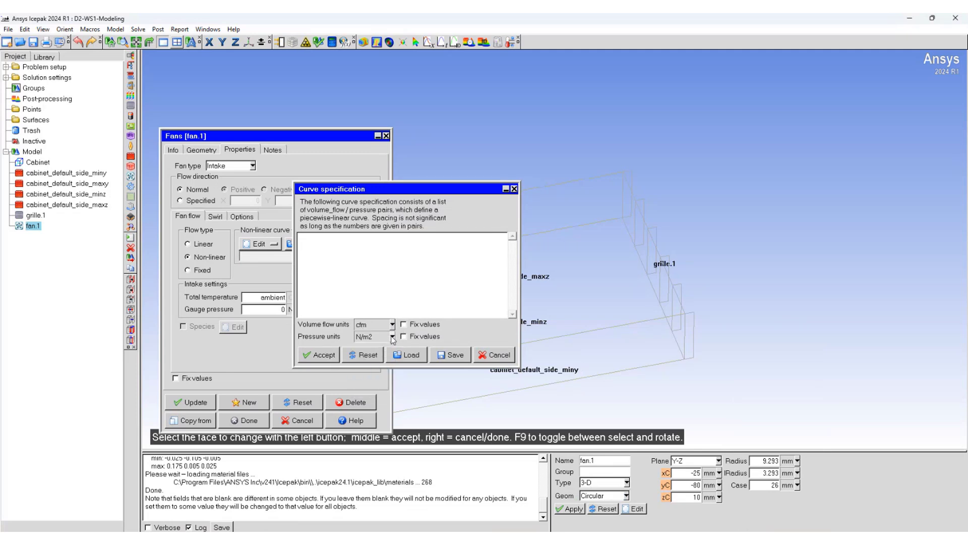
click(393, 336)
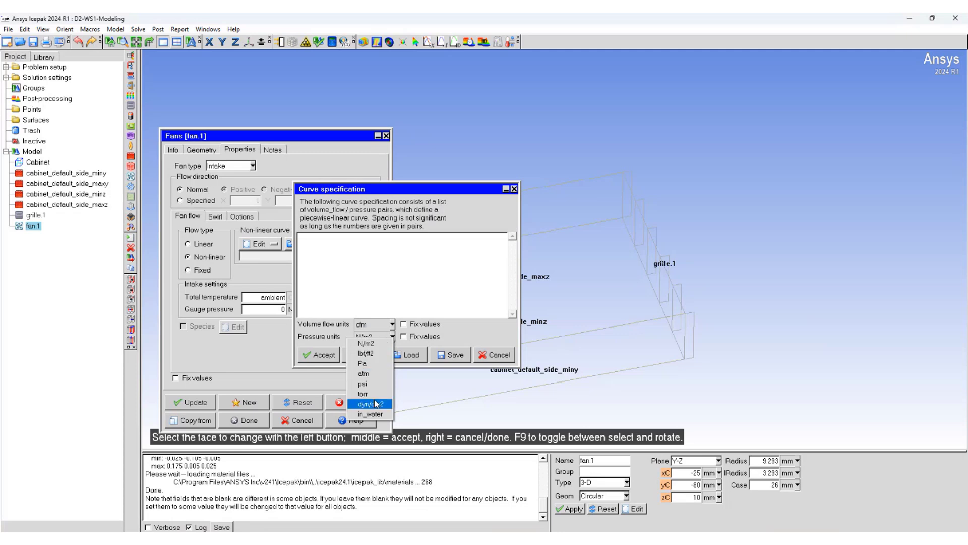
click(374, 414)
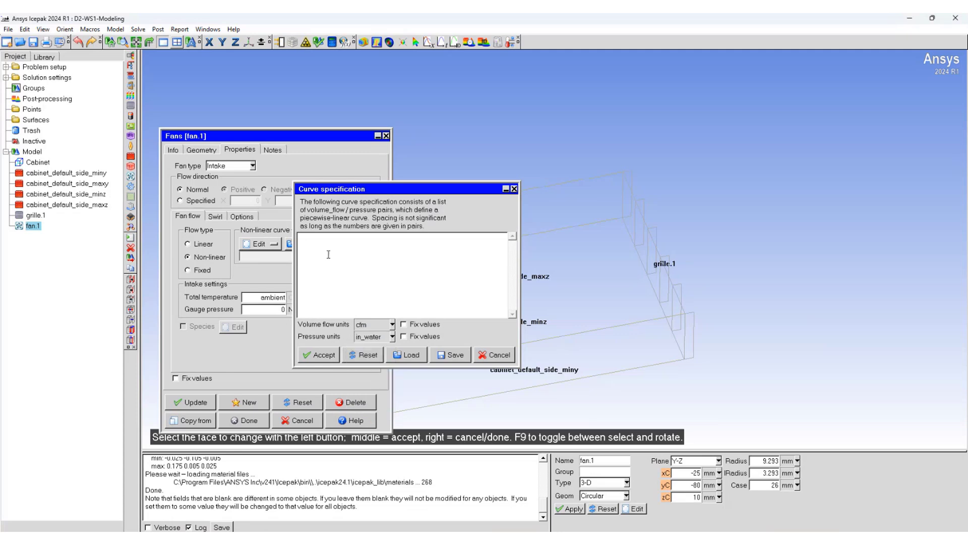
Paste the six flow–pressure pairs, from (0, 0.3) to (1.75, 0), and accept the curve
click(314, 242)
text(0)
text(0.3 0.3  0.26 0.8  0.18 1.25  0.1 1.45  0.05 1.75  0.0)
drag(301, 238, 326, 247)
click(300, 255)
click(318, 354)
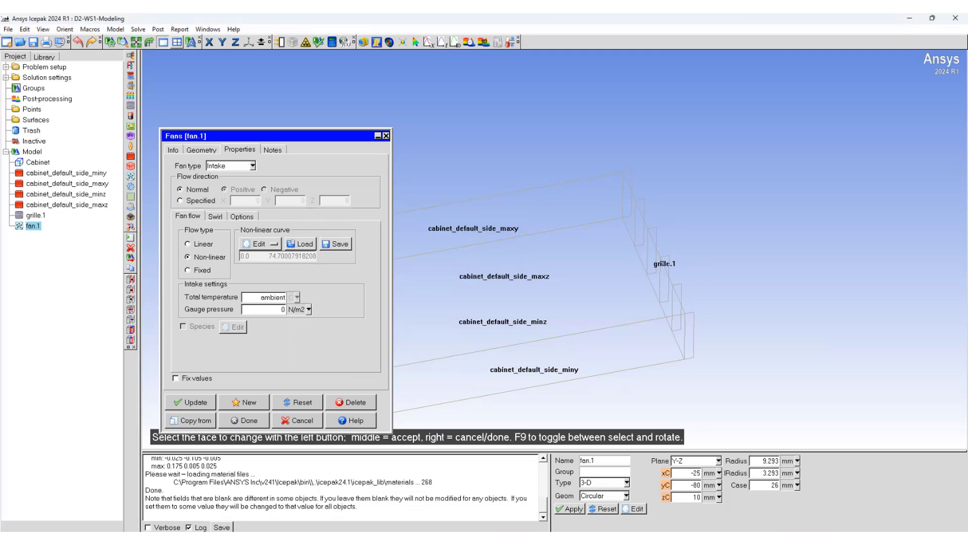
click(264, 245)
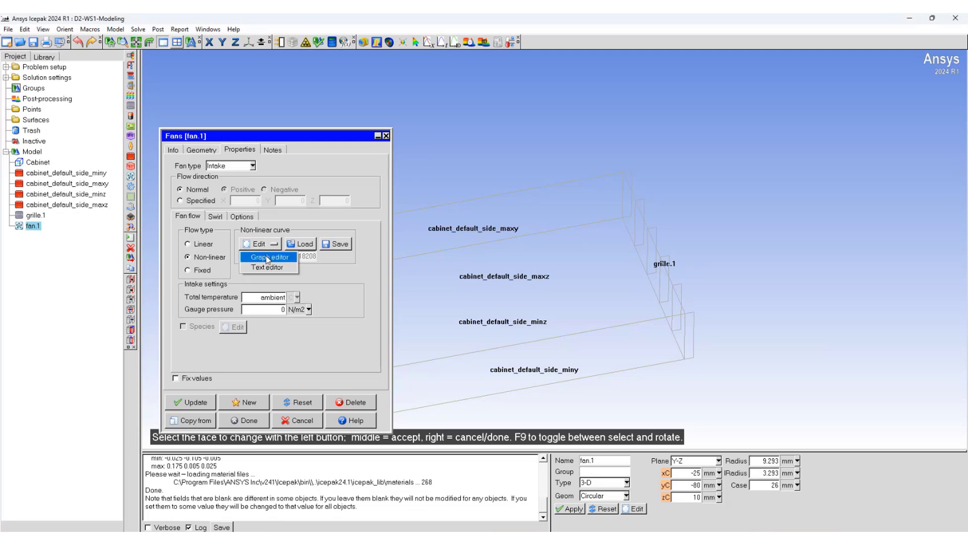
Show the fan curve in the graph editor and add three points, giving nine
click(266, 255)
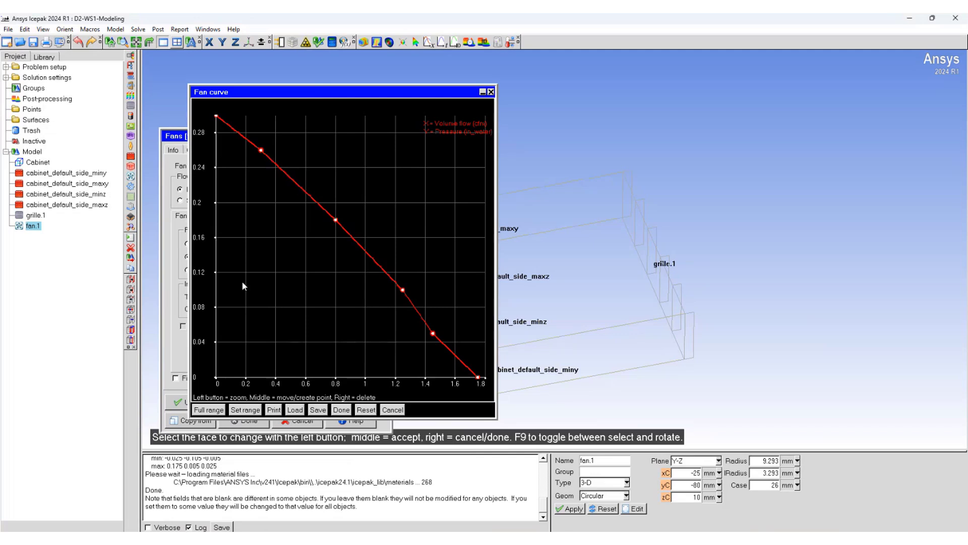
middle_click(301, 186)
middle_click(368, 252)
middle_click(458, 359)
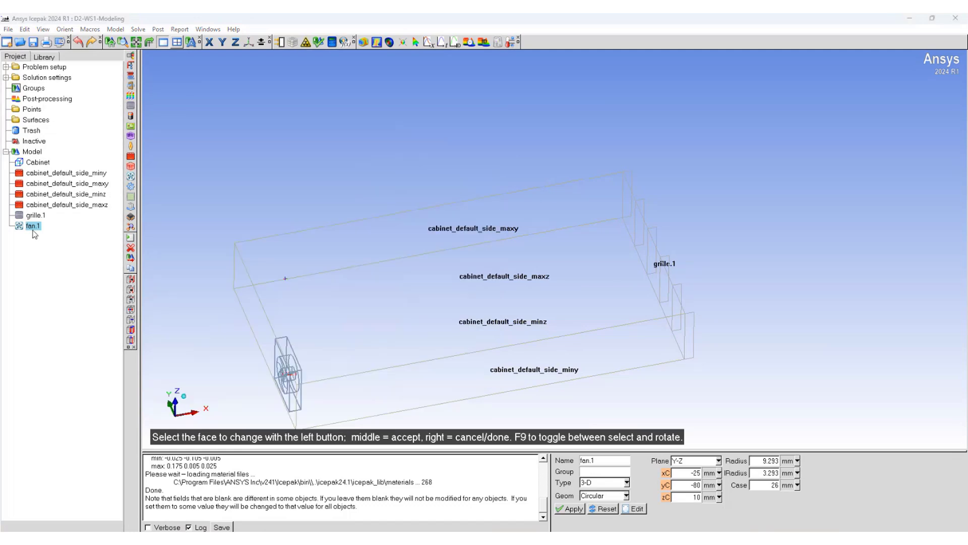
Copy fan.1 with a 60 mm Y offset, creating fan.1.1 at (−25, −20, 10) mm
right_click(33, 228)
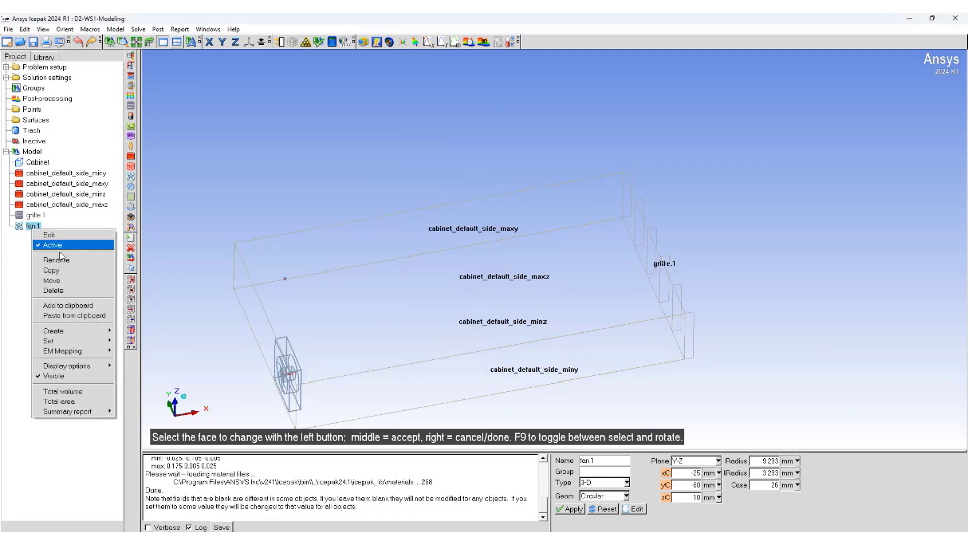
click(52, 271)
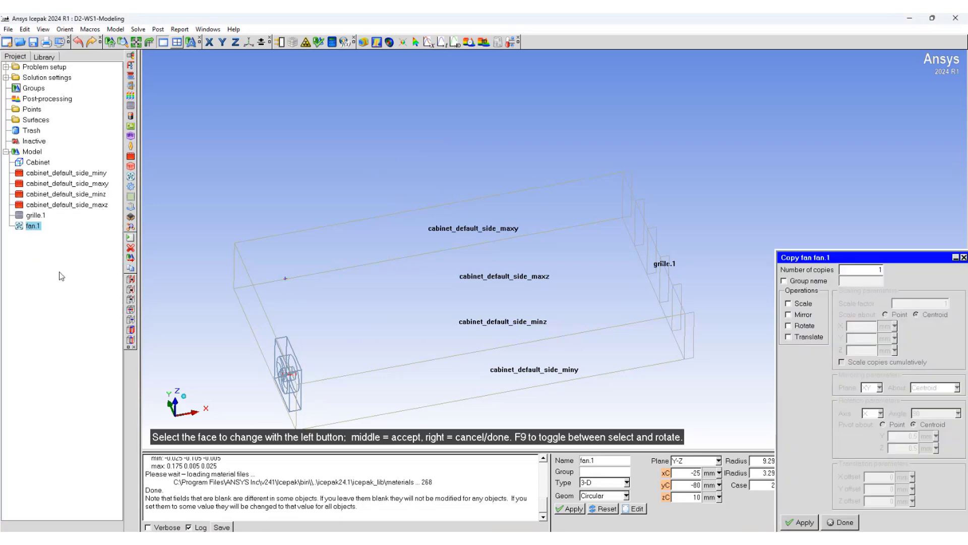
double_click(208, 186)
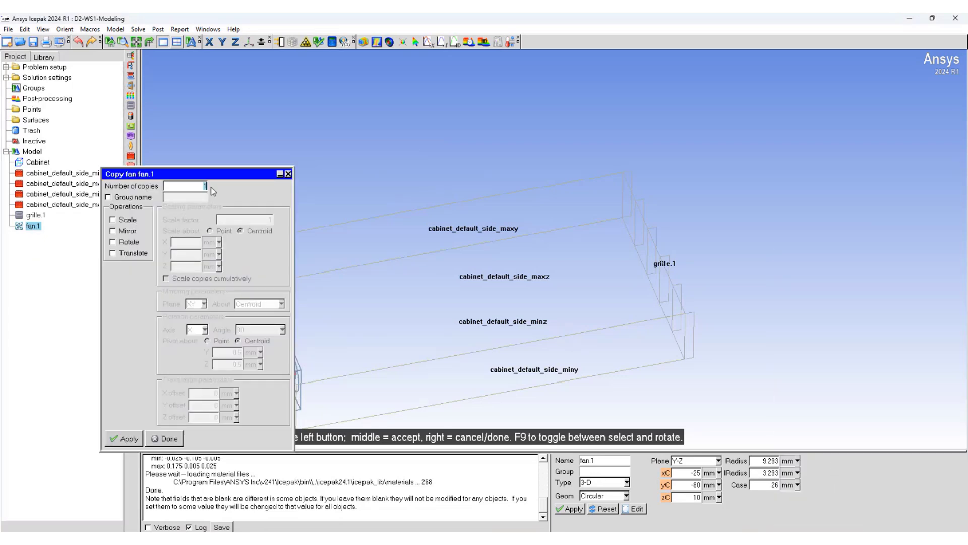
click(117, 253)
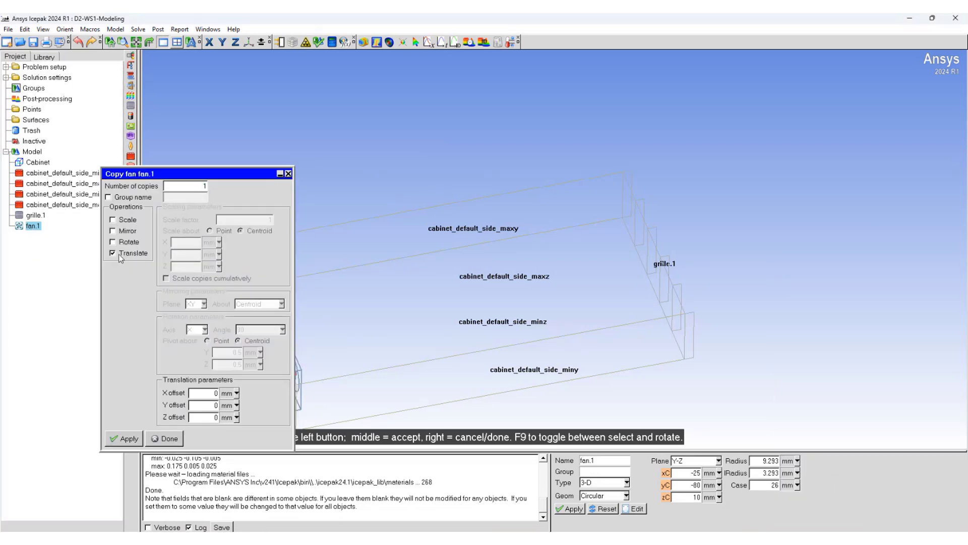
double_click(214, 405)
text(60)
click(129, 438)
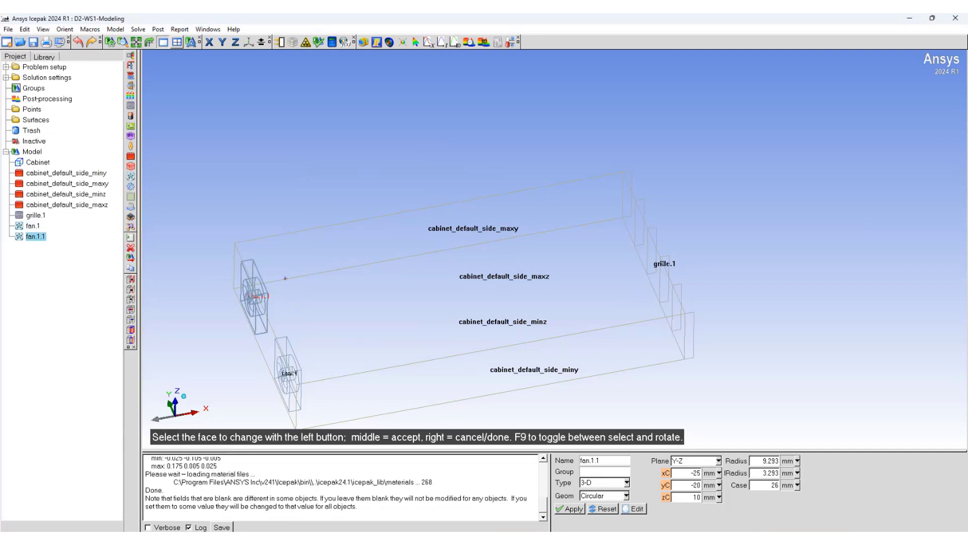
double_click(33, 226)
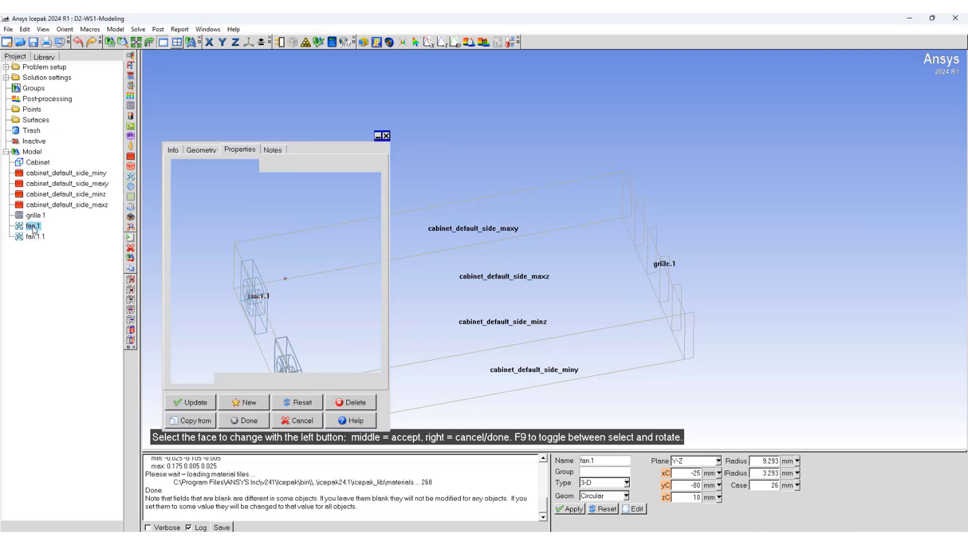
click(173, 151)
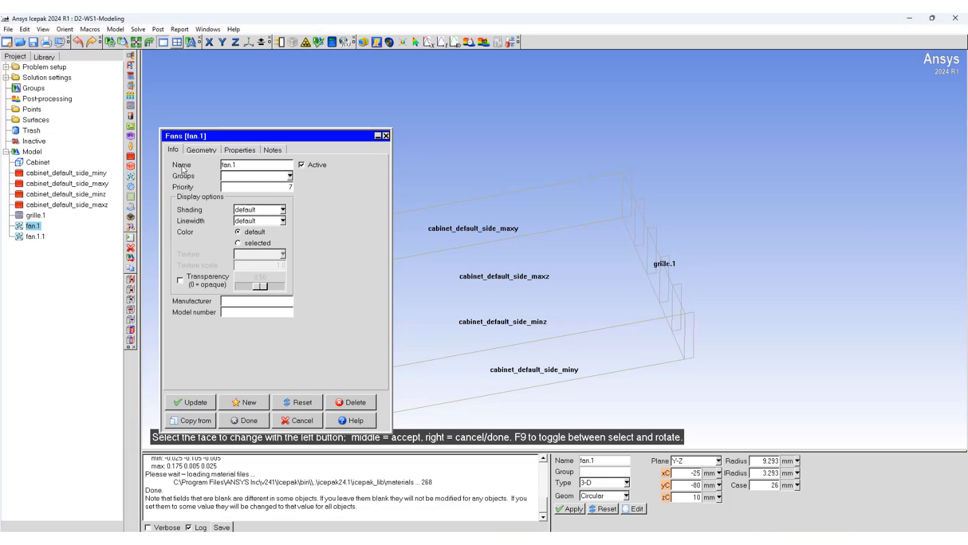
click(282, 211)
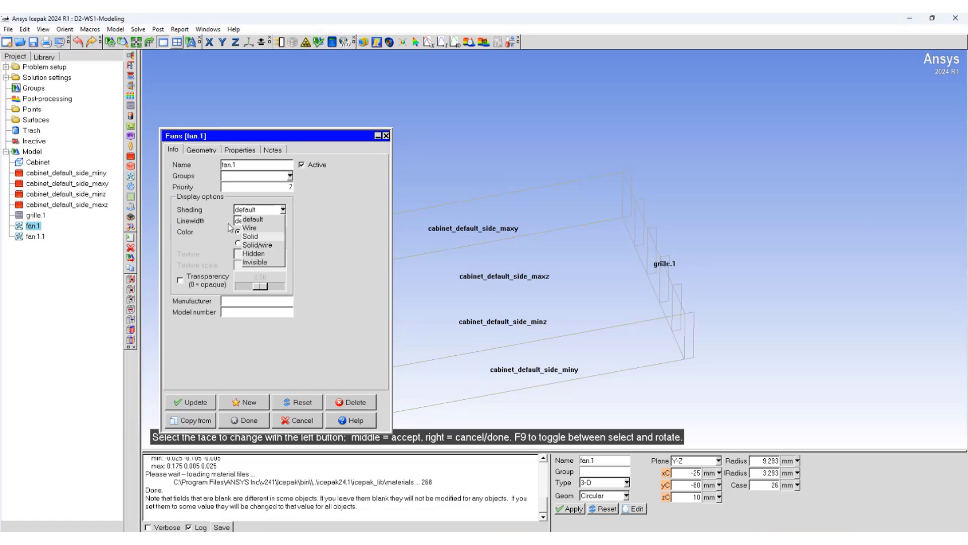
key(Escape)
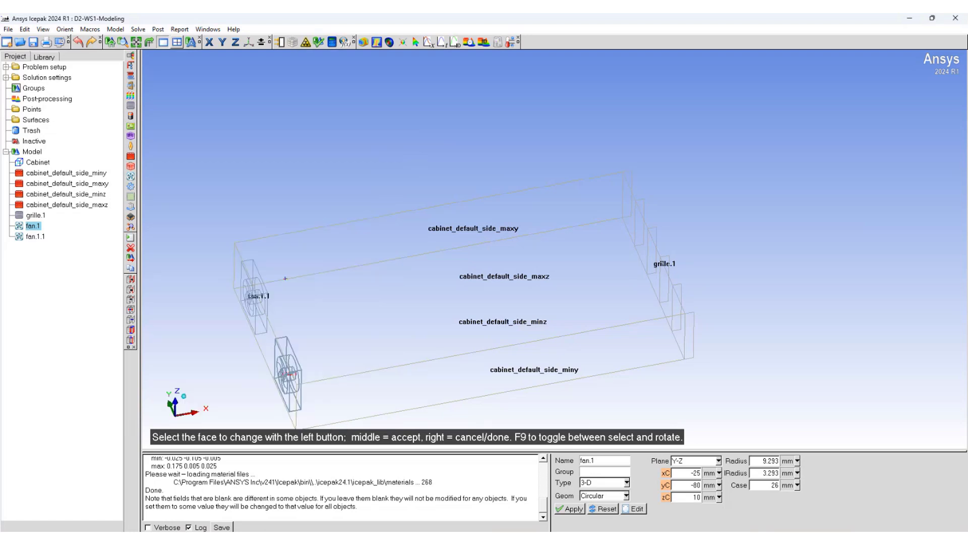
Create block.1 spanning x 130–153, y −25 to −12, z 1.53–2.73 mm with individual sides enabled
click(131, 167)
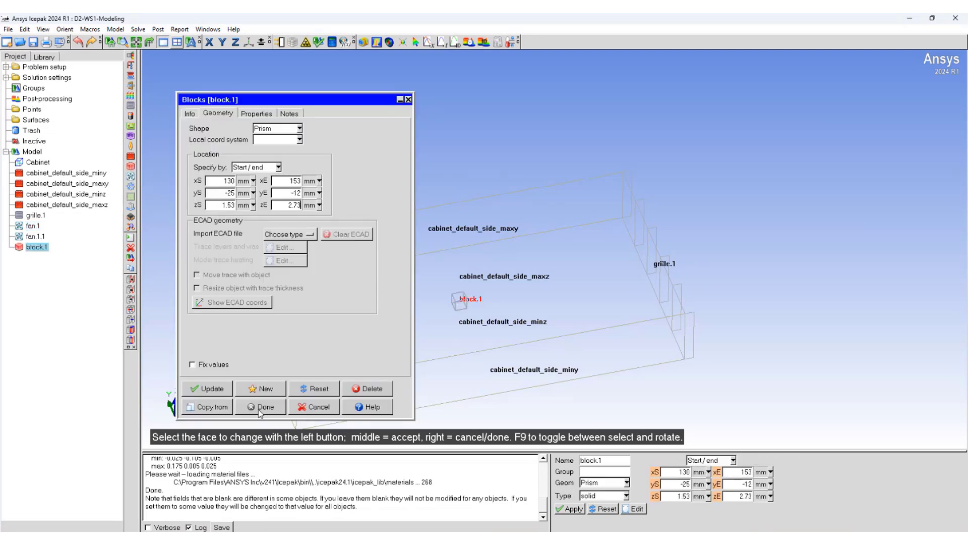
click(259, 409)
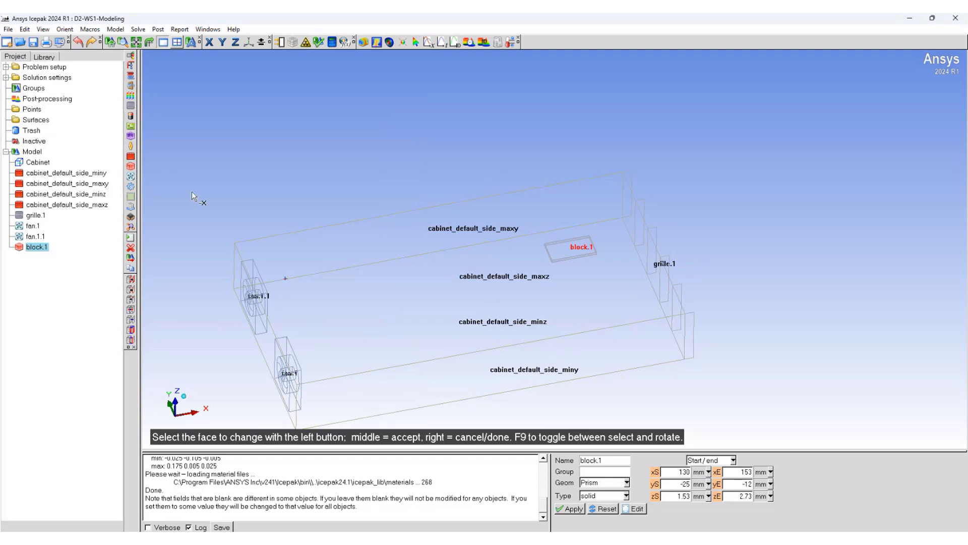
double_click(40, 246)
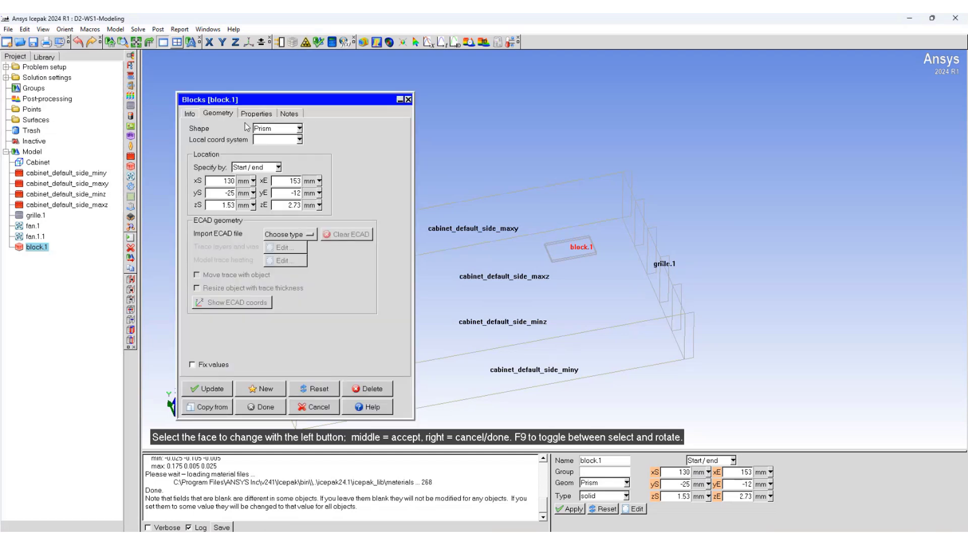
click(257, 113)
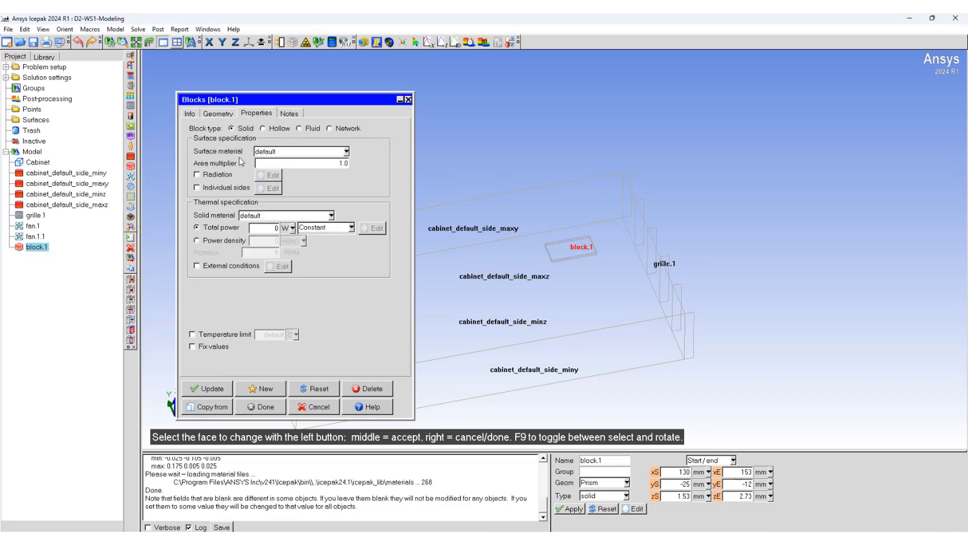
click(209, 190)
Give block.1's Min X side a 0.25 C/W thermal resistance and accept the block settings
click(272, 189)
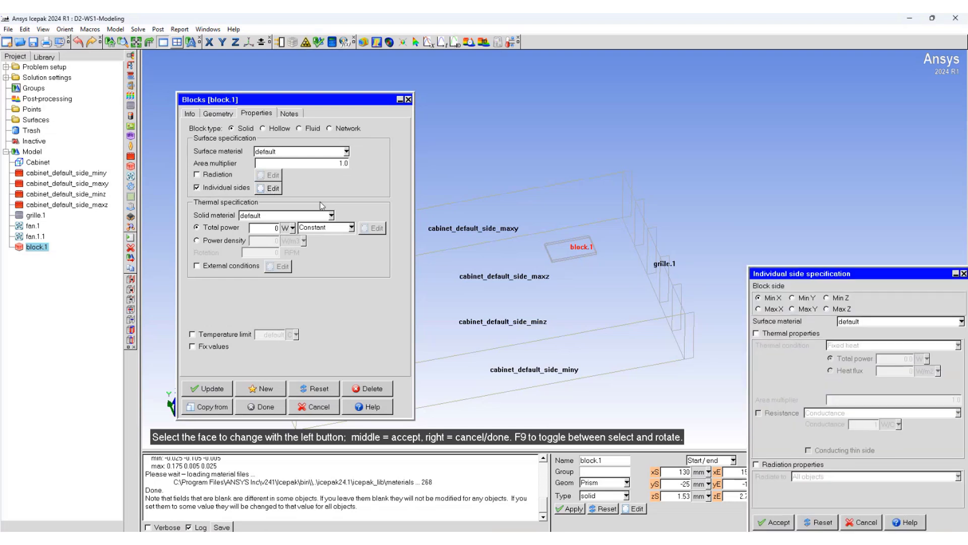
drag(795, 274, 480, 153)
click(444, 214)
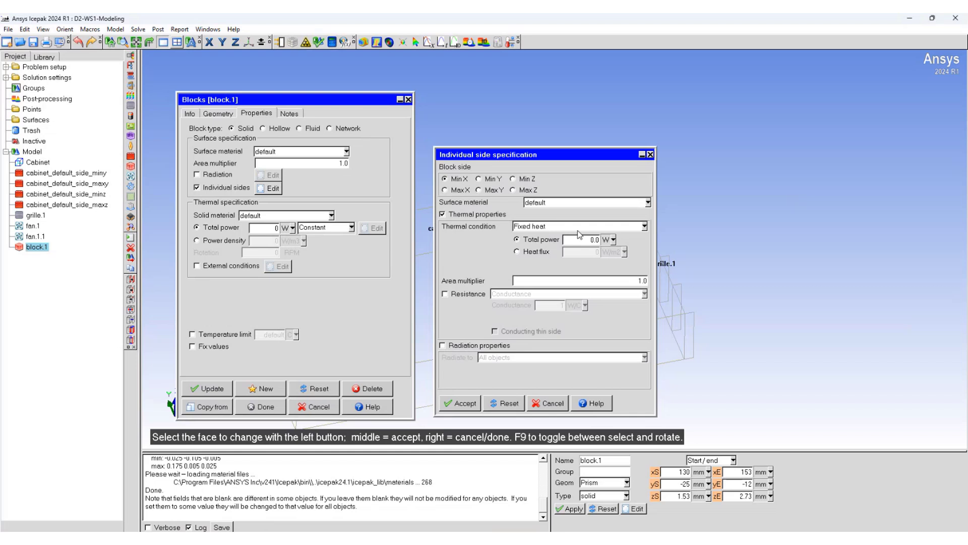
click(466, 294)
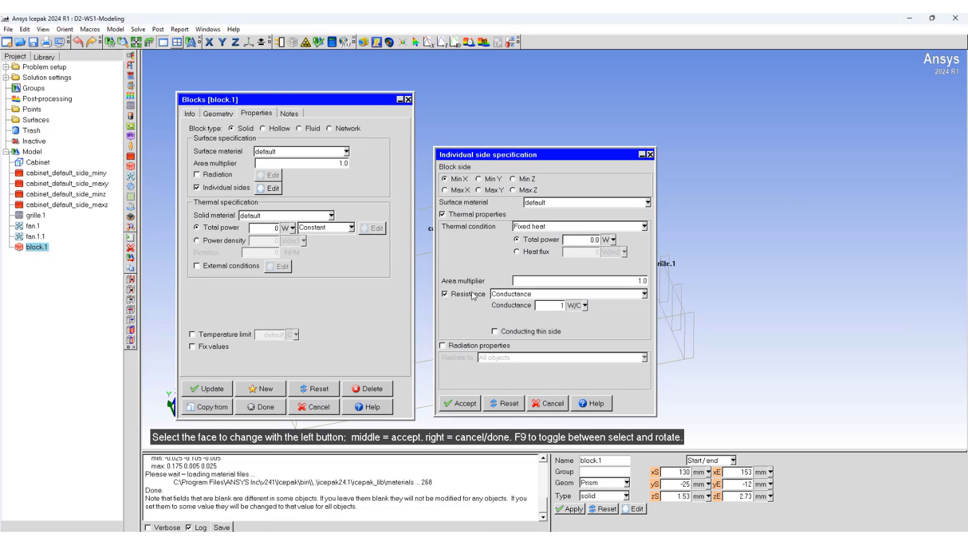
click(645, 294)
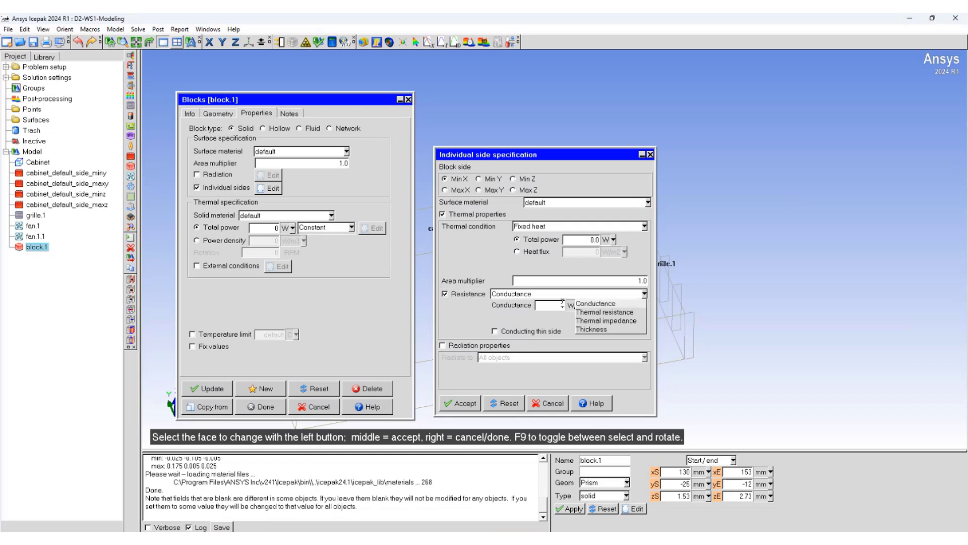
click(607, 312)
key(BackSpace)
text(0.25)
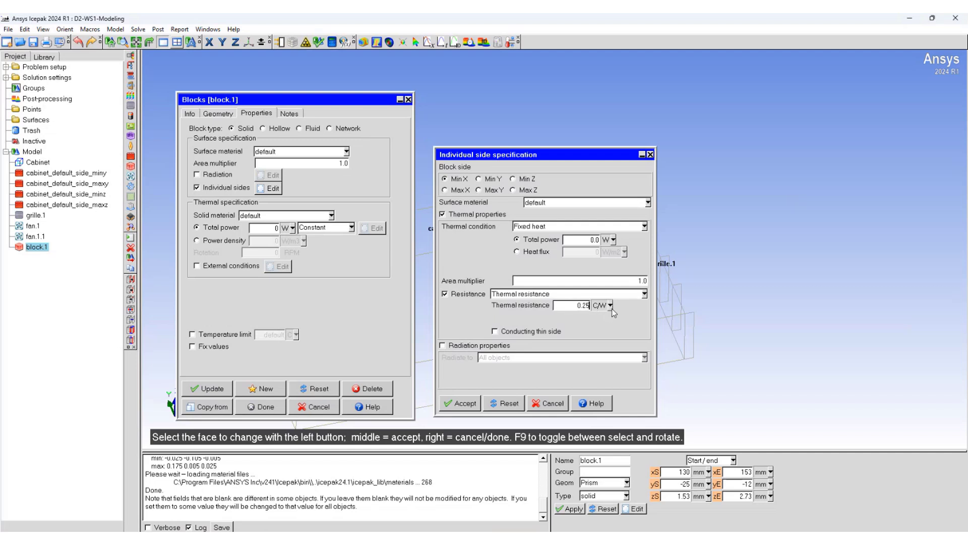
click(455, 403)
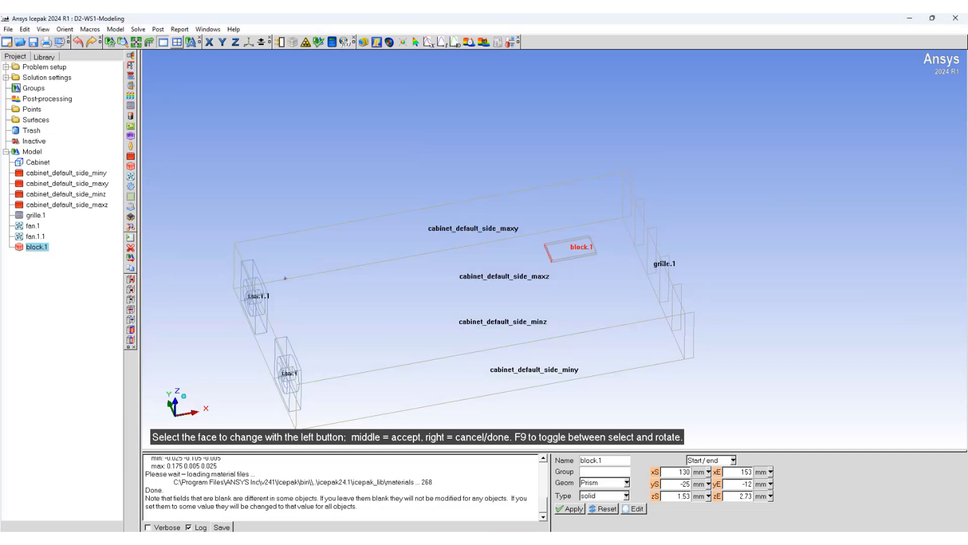
Copy block.1 with a −43 mm Y offset to create block.1.1
right_click(40, 249)
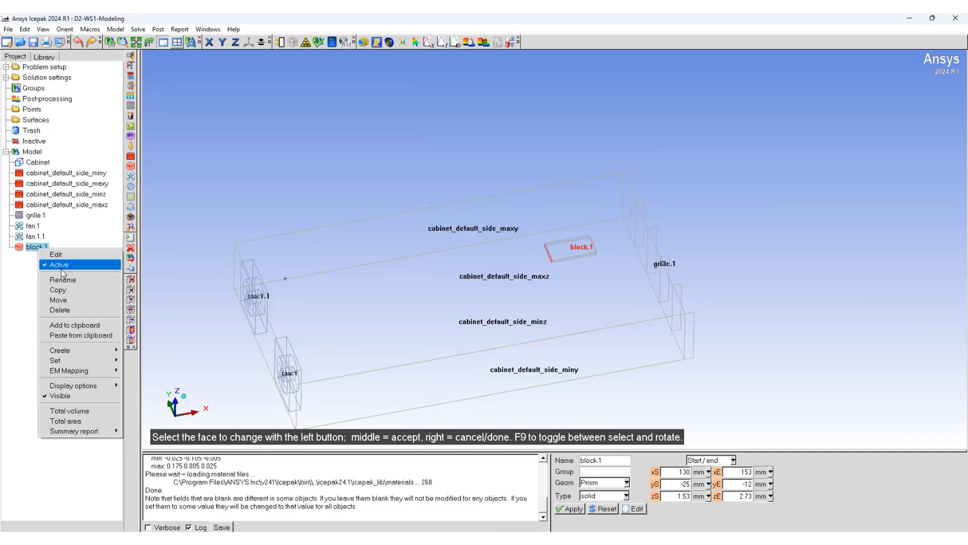
click(58, 290)
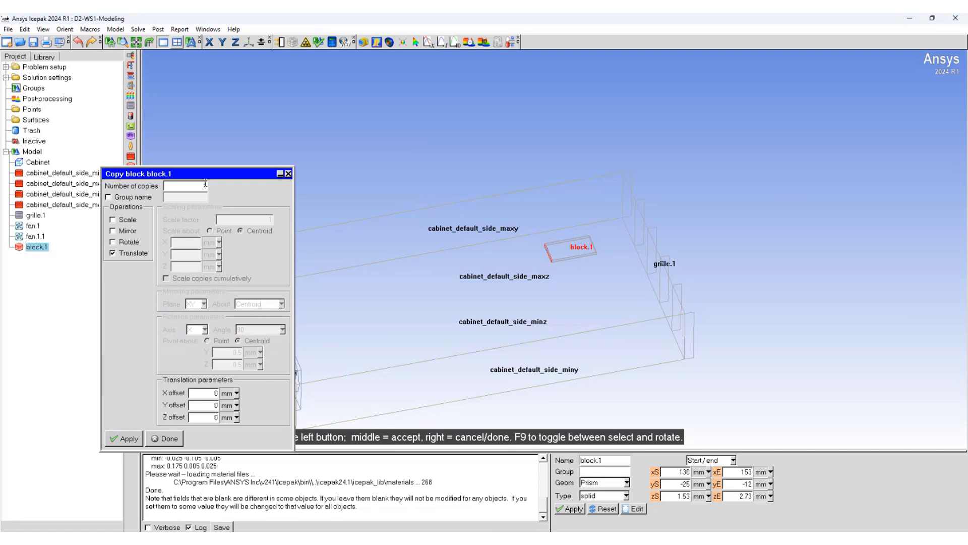
drag(207, 173, 395, 126)
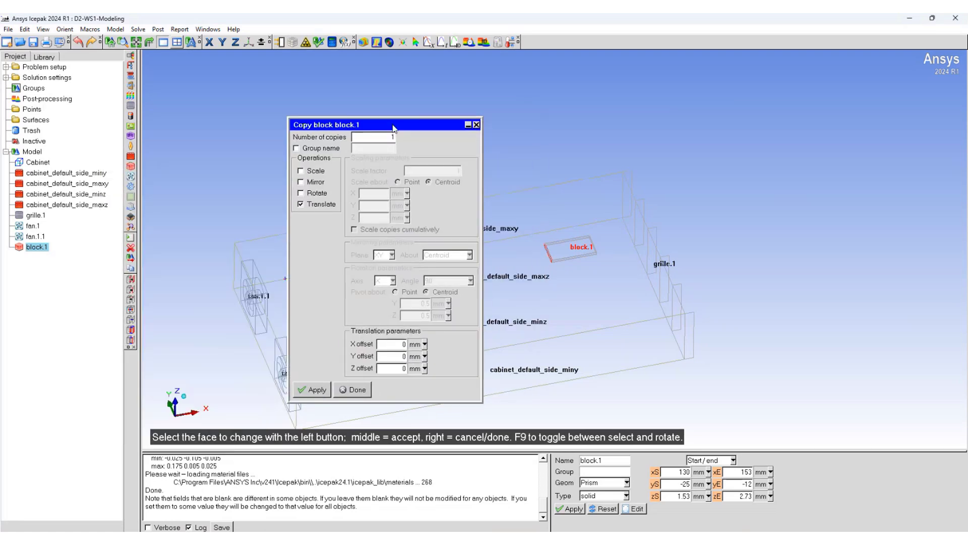
double_click(401, 356)
key(BackSpace)
text(-18)
click(313, 390)
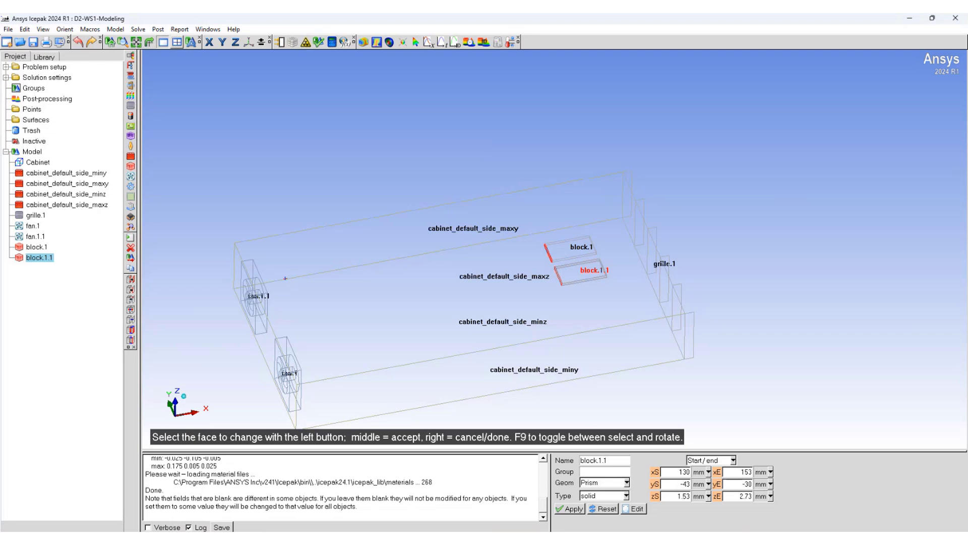
Copy block.1 and block.1.1 together with the same Y offset, then select all four blocks
click(38, 245)
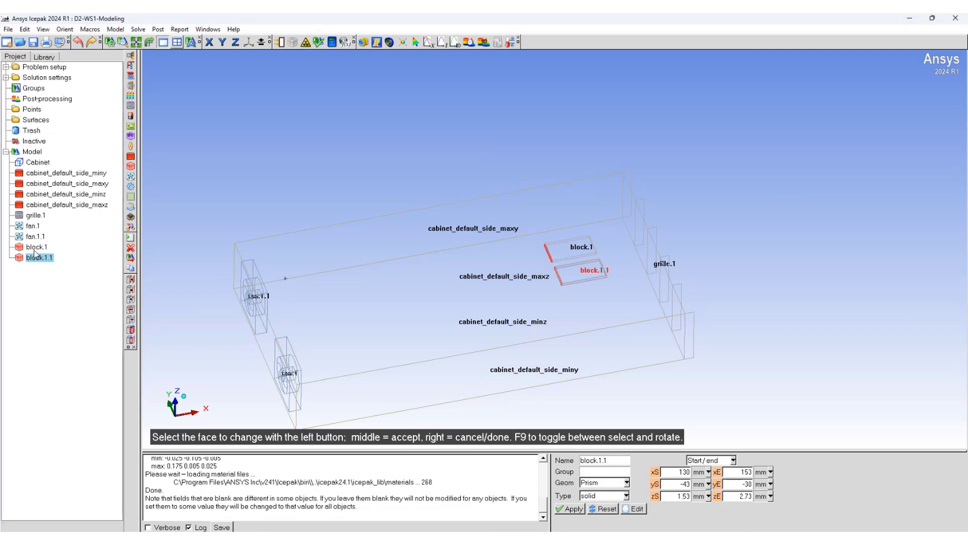
ctrl+click(39, 258)
right_click(39, 259)
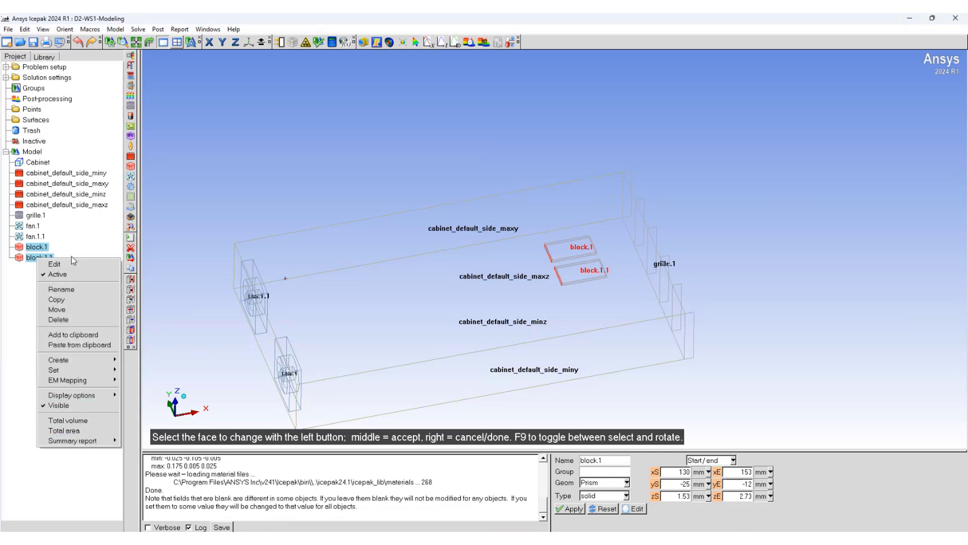
click(57, 300)
click(297, 220)
click(317, 389)
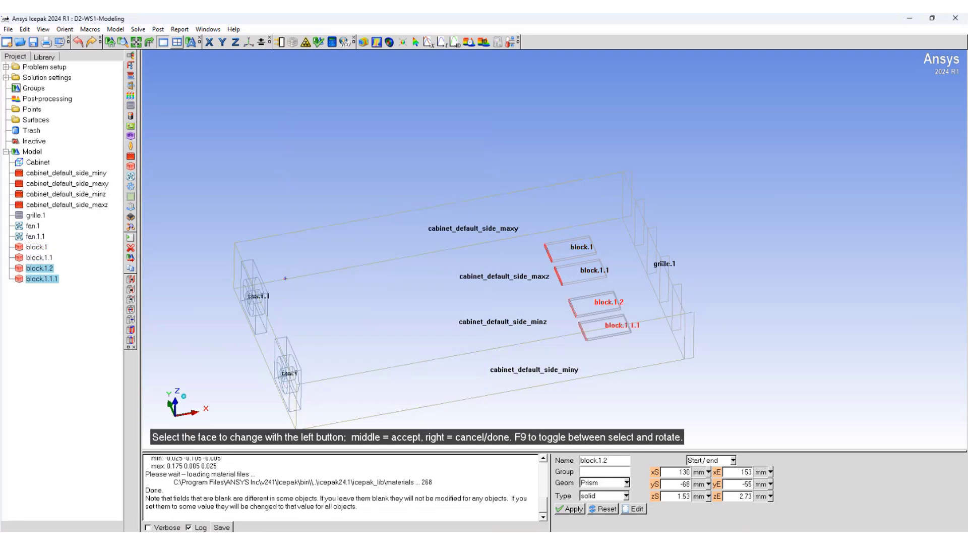
click(37, 247)
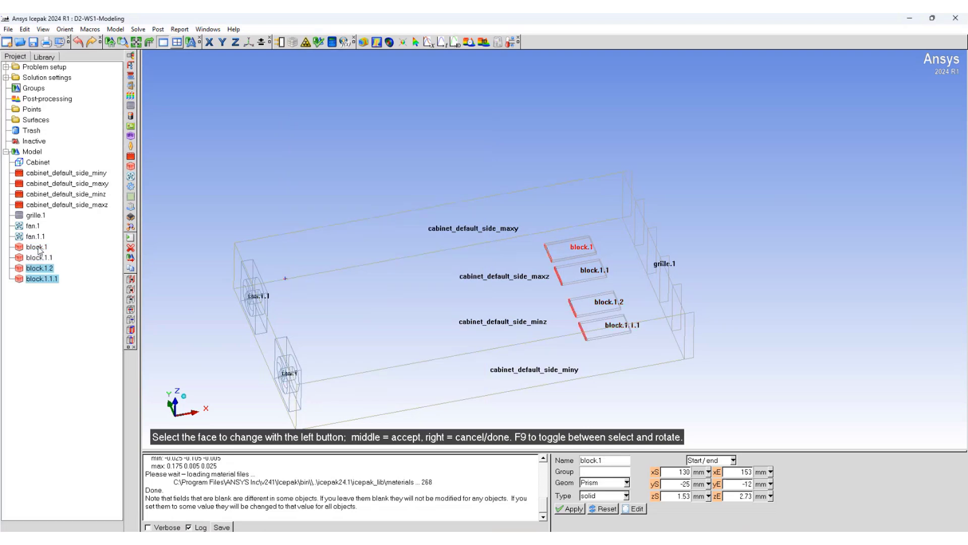
shift+click(42, 279)
Rename the four selected blocks together using the base name DDR
right_click(41, 281)
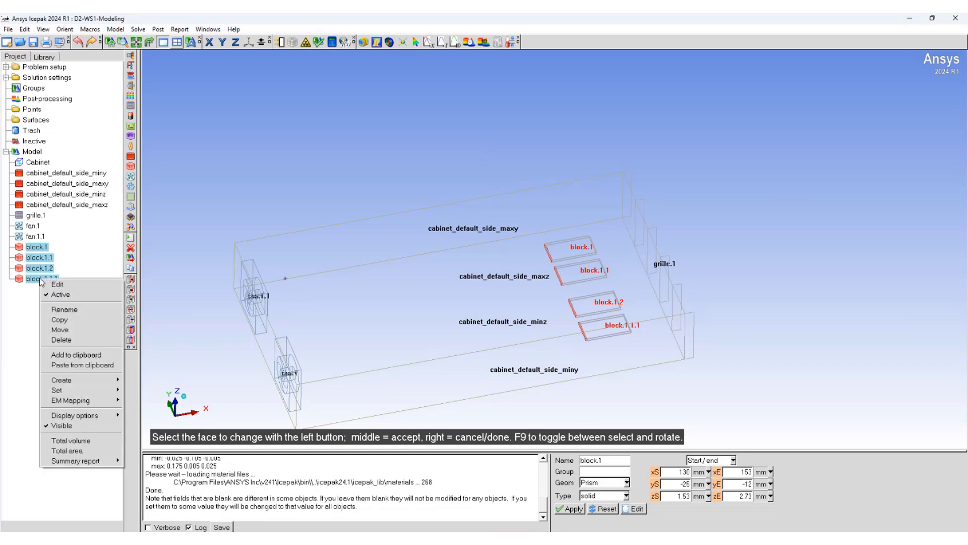
click(65, 308)
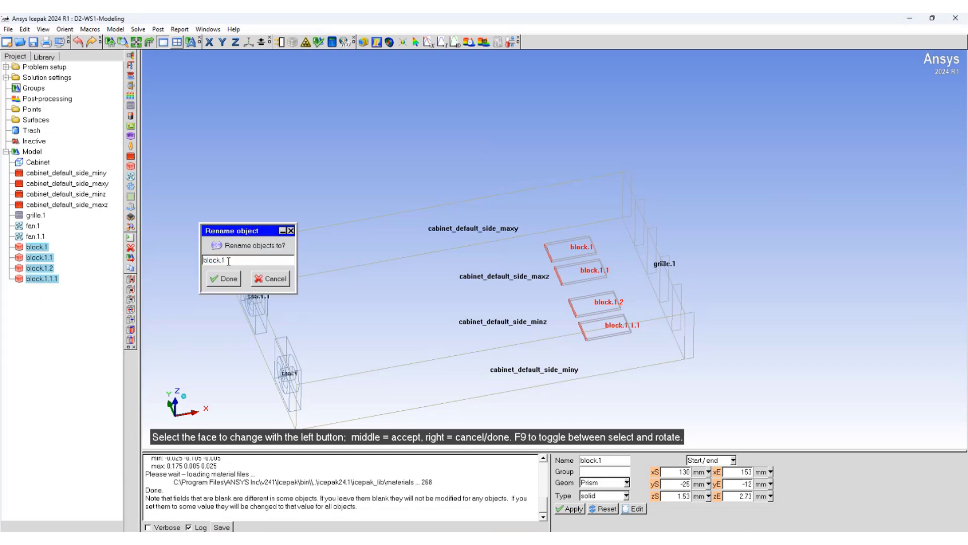
text(DDR)
click(222, 280)
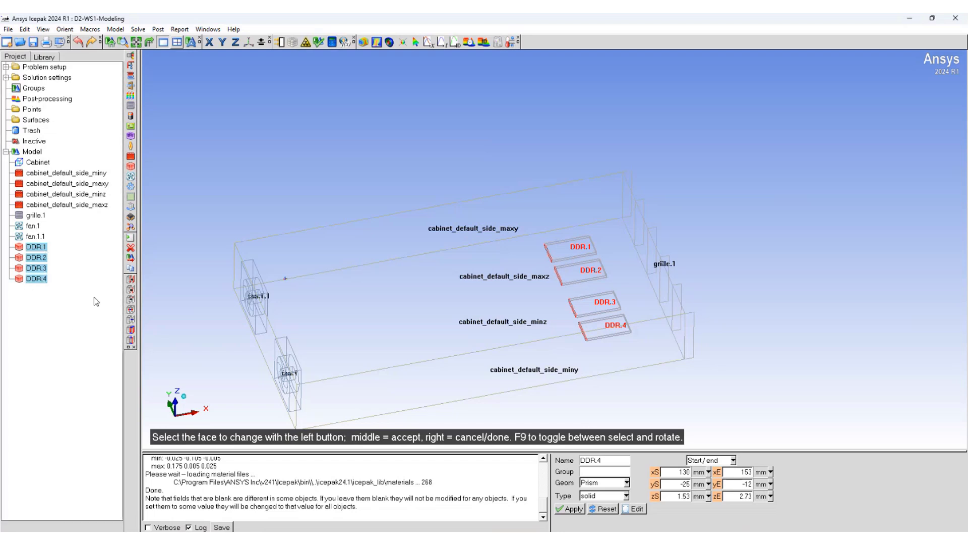
click(130, 167)
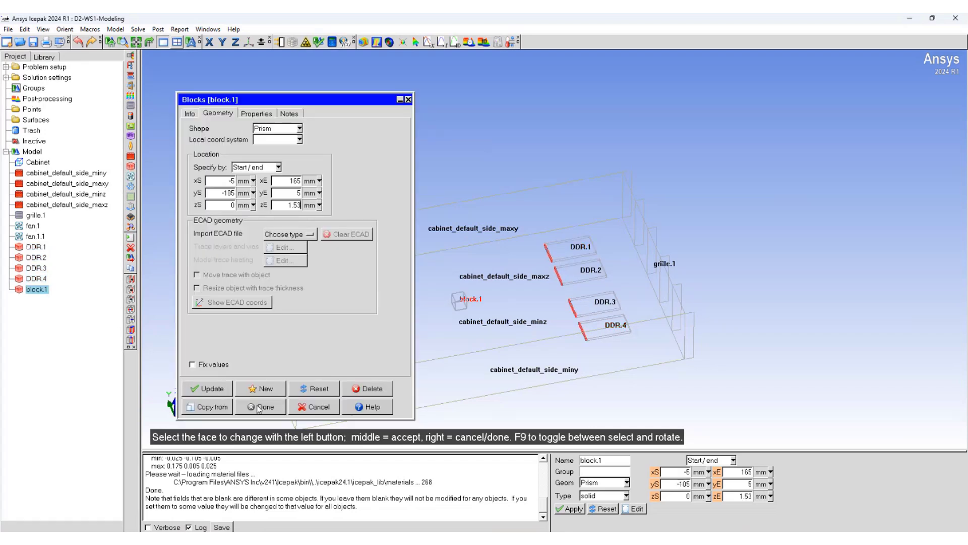
click(216, 389)
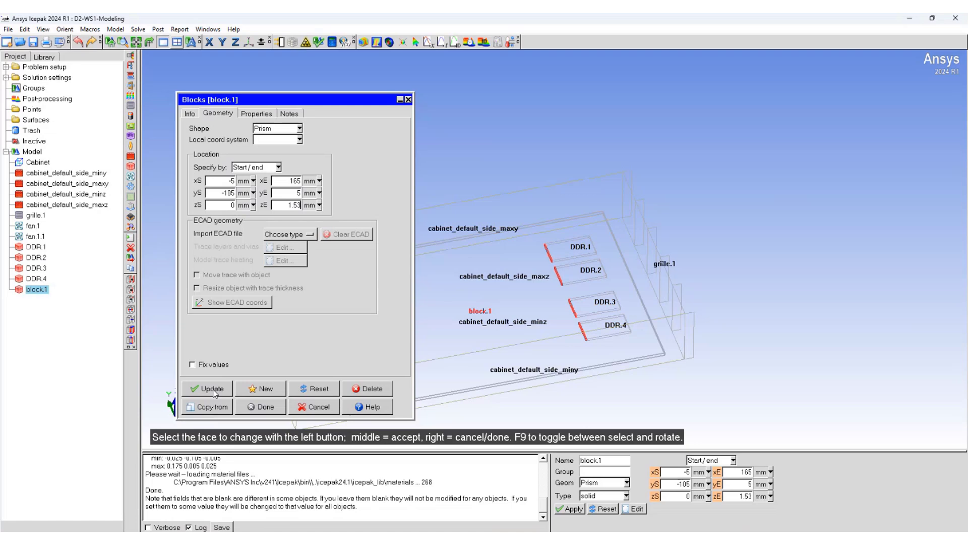
click(257, 406)
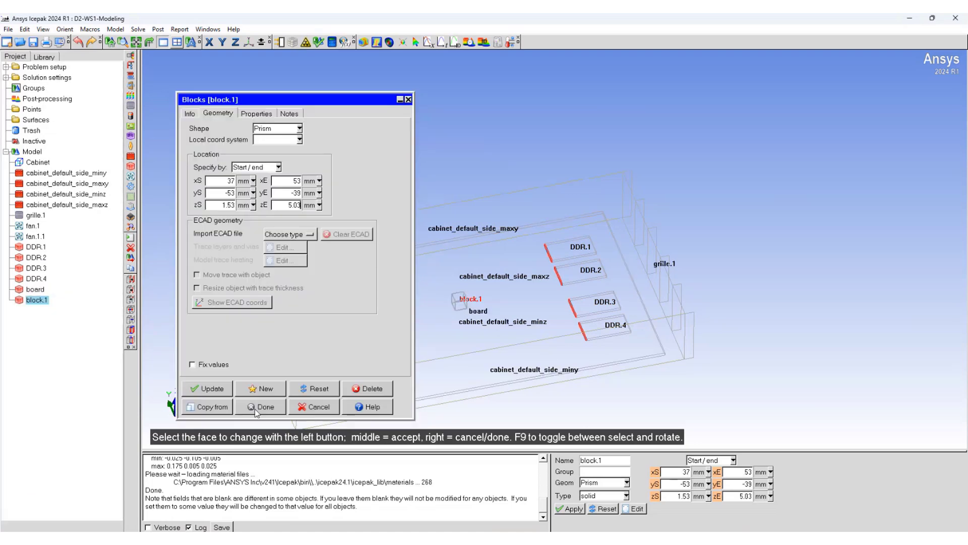
click(258, 406)
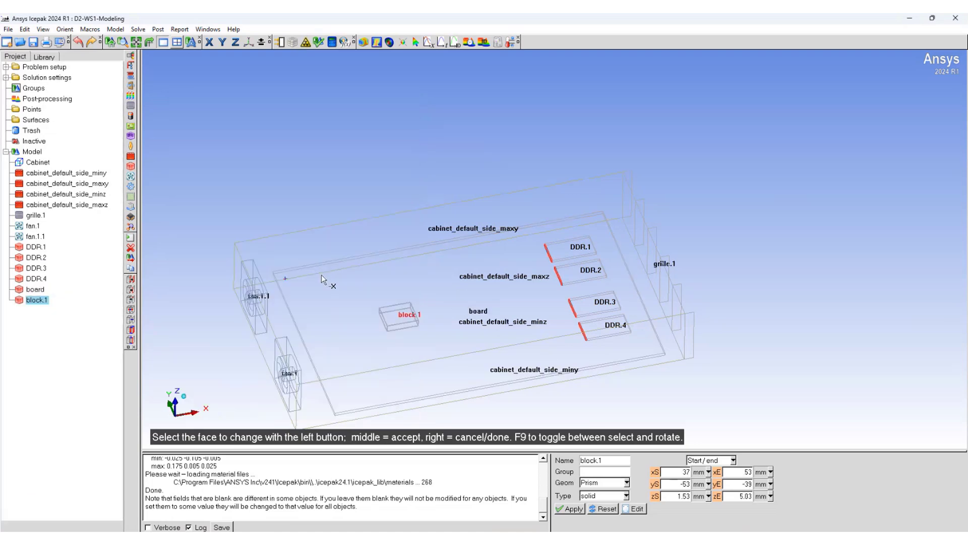
right_click(36, 300)
click(50, 307)
click(189, 112)
triple_click(237, 128)
text(large_flash)
click(212, 388)
click(266, 407)
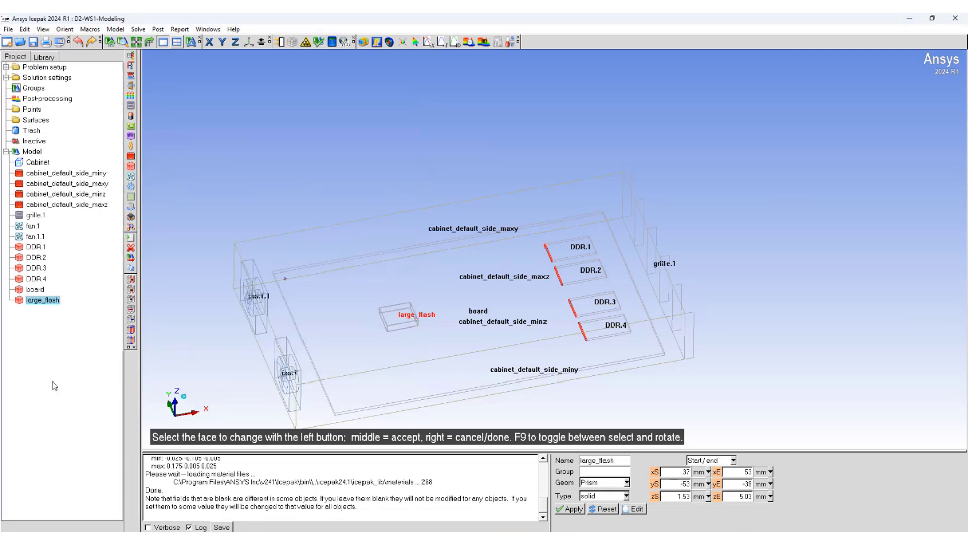
double_click(37, 311)
triple_click(247, 128)
text(small_flash)
click(218, 113)
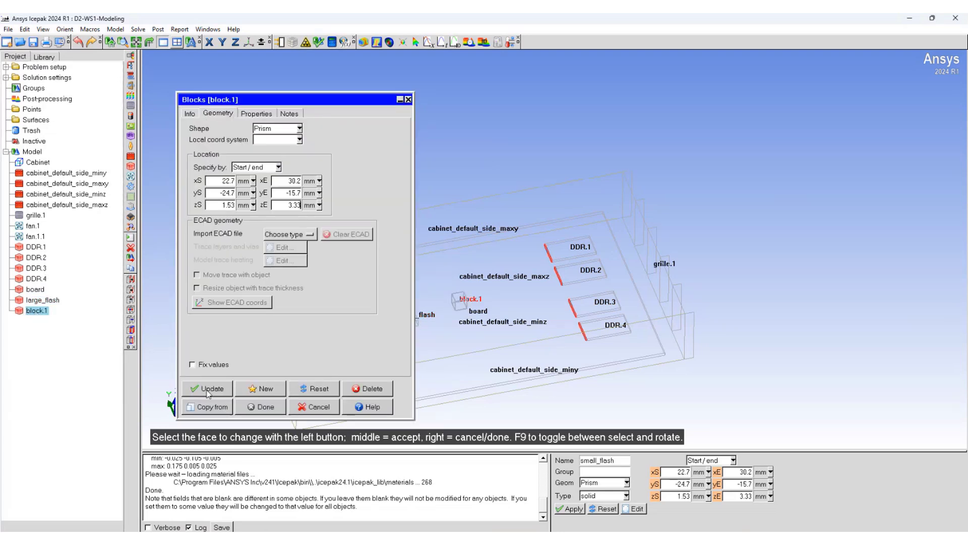
click(263, 407)
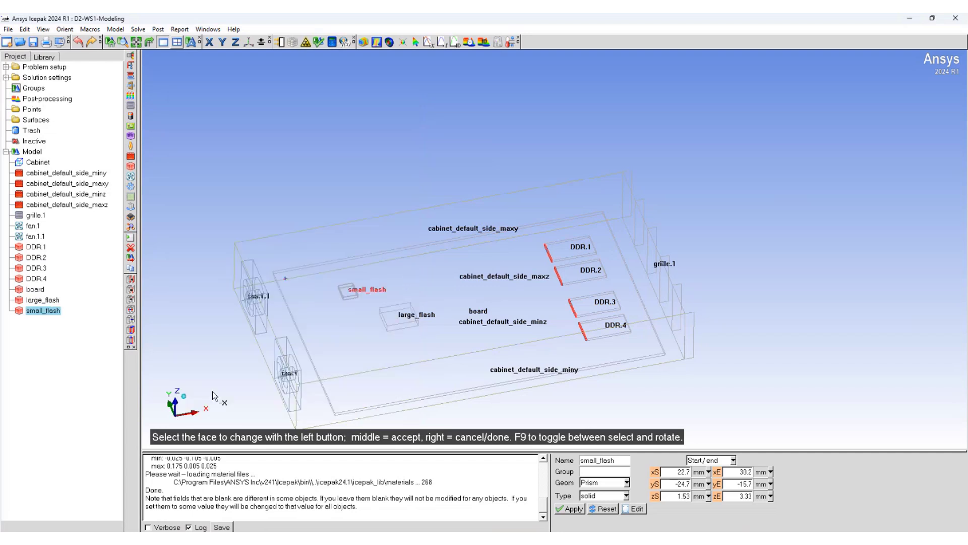
Set the total power of DDR.1 through DDR.4 to 1.125 W each
click(35, 247)
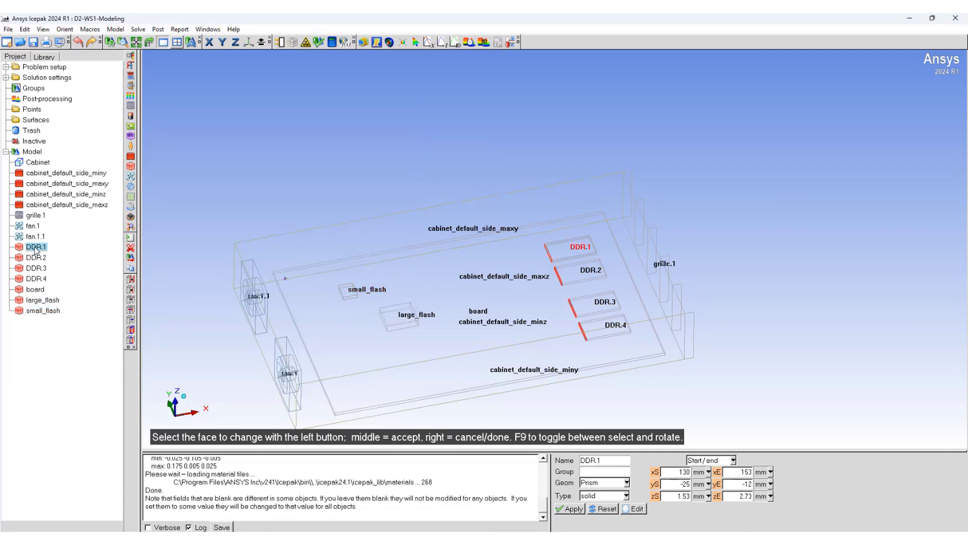
shift+click(42, 310)
right_click(44, 312)
key(Escape)
shift+click(35, 279)
right_click(36, 280)
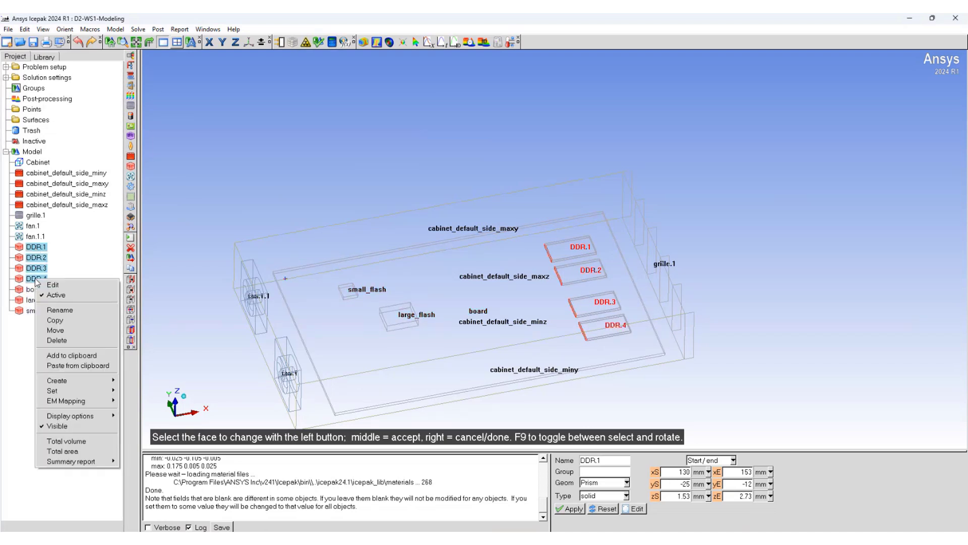
click(59, 285)
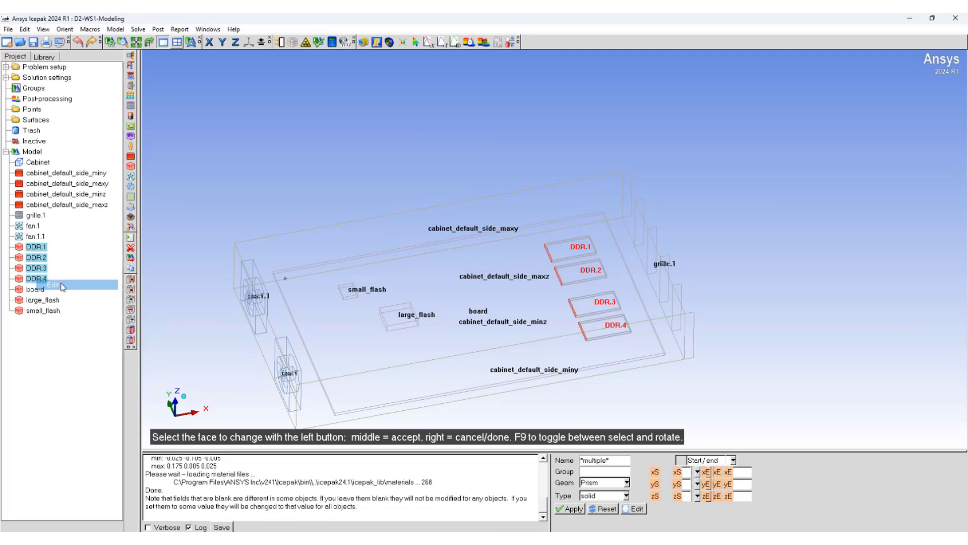
click(267, 227)
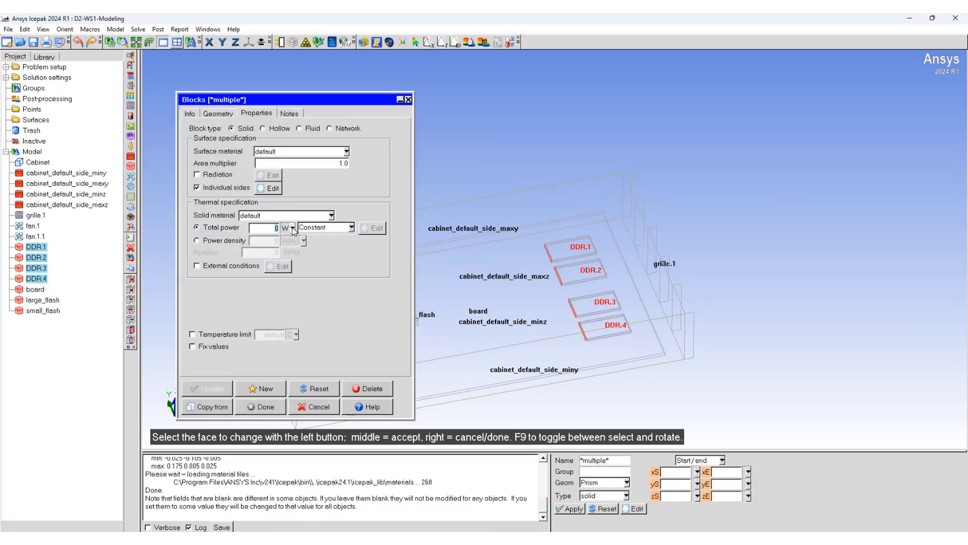
text(1.125)
click(265, 407)
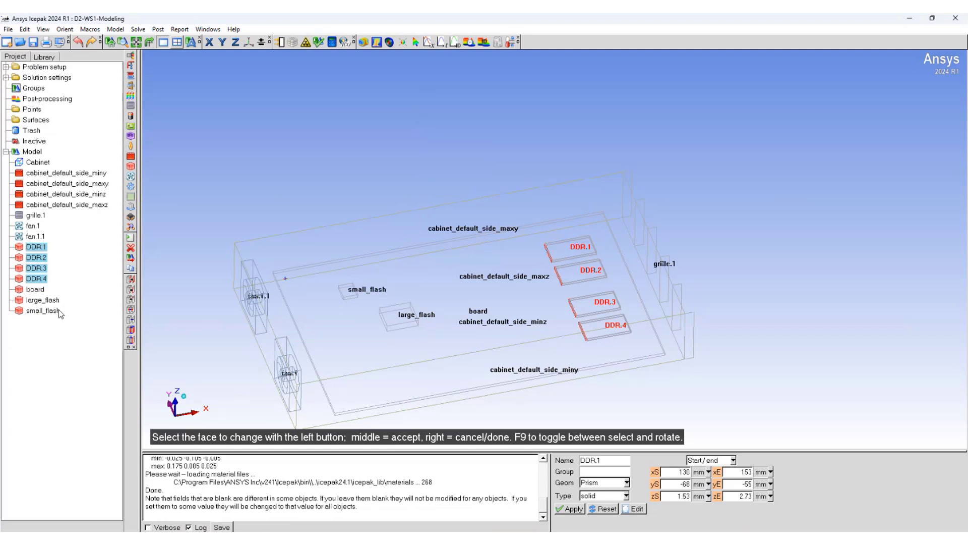
Set large_flash's total power to 0.9 W and small_flash's to 0.25 W
double_click(42, 301)
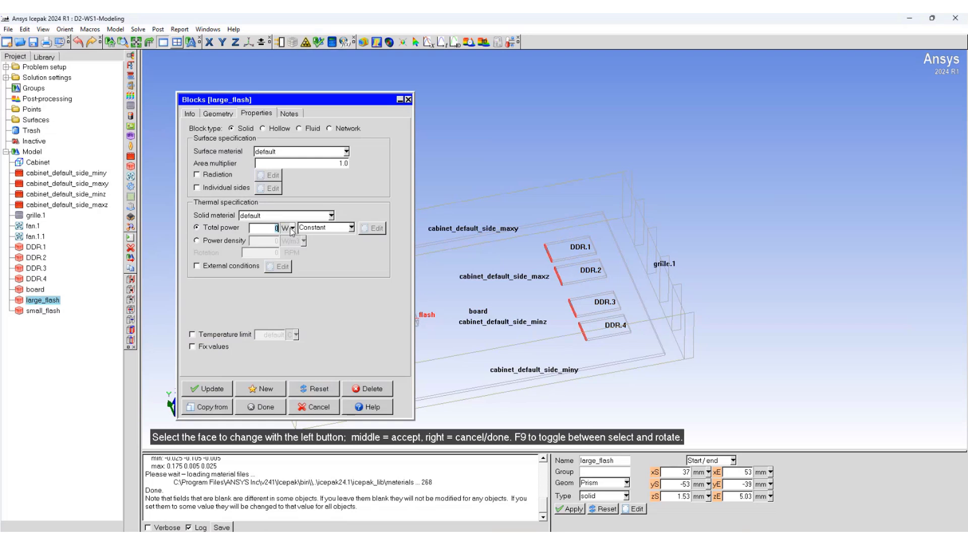
text(.5)
click(254, 407)
double_click(42, 311)
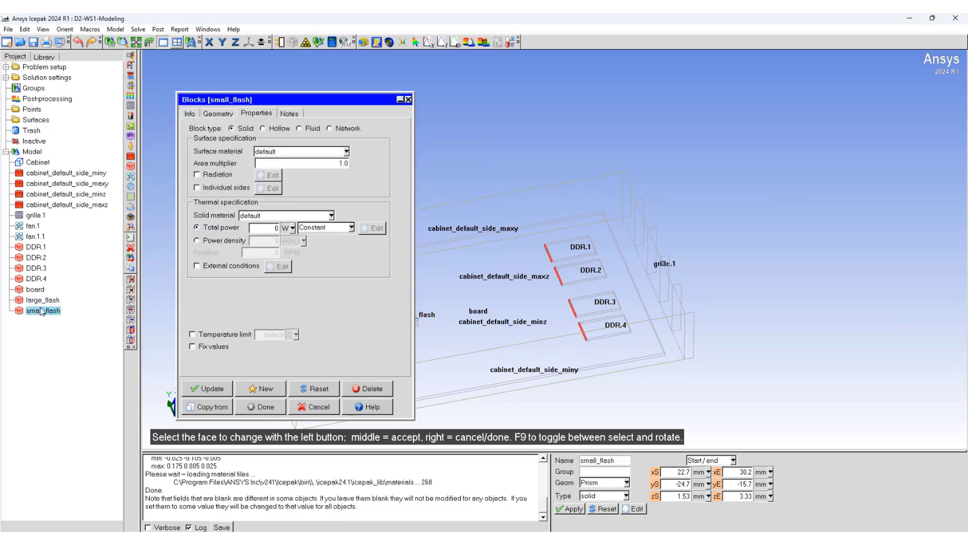
click(268, 228)
text(.25)
click(260, 406)
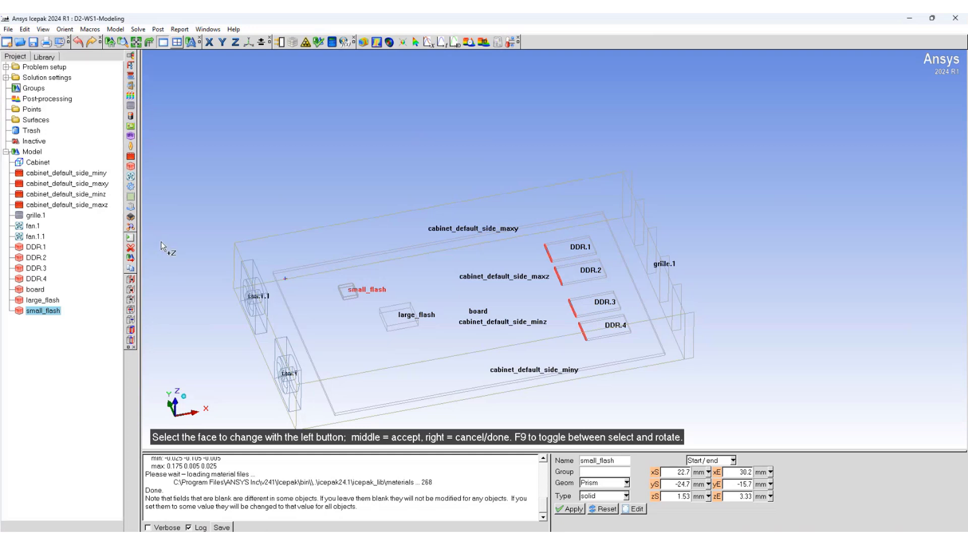
Create package.1 lying in the X-Y plane as a Detailed model, adjusting its thickness
click(131, 217)
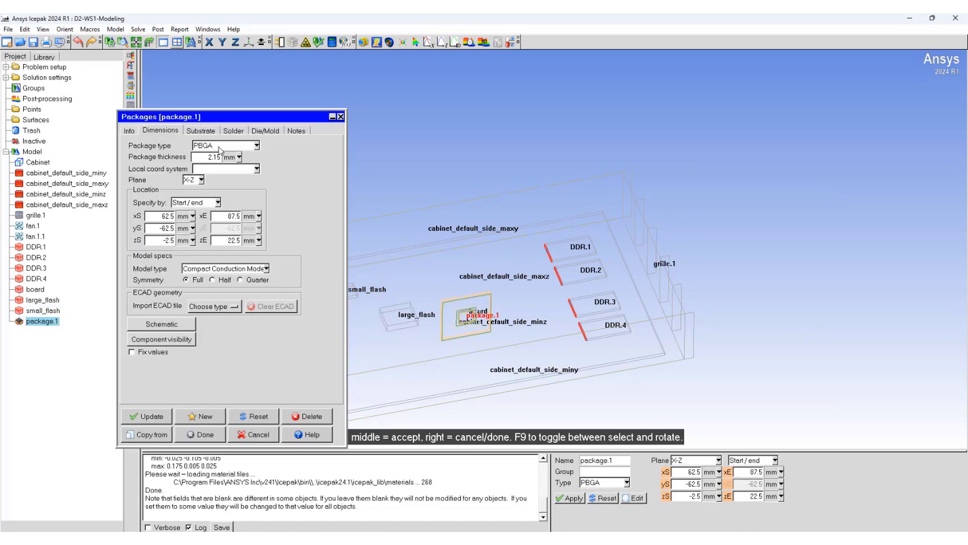
drag(208, 157, 234, 161)
text(2.5)
click(202, 180)
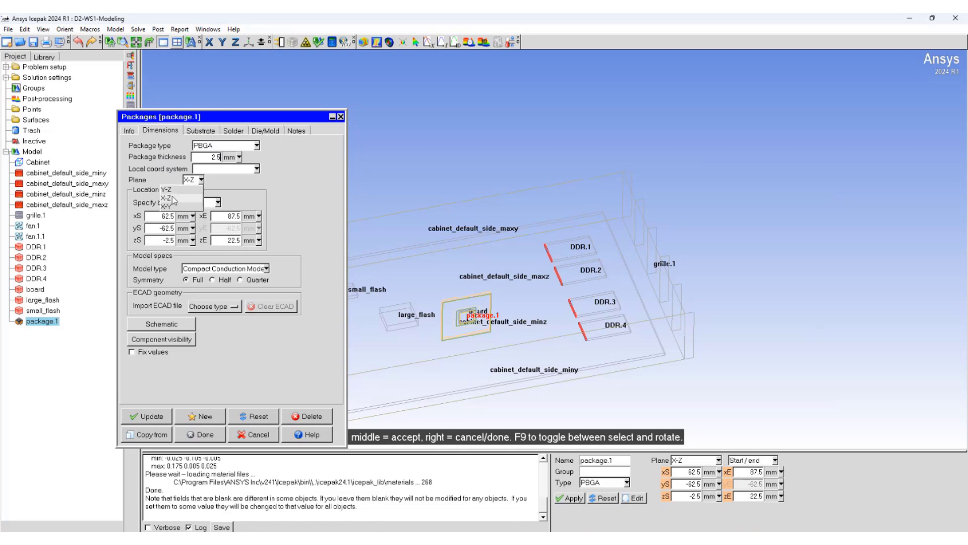
click(171, 207)
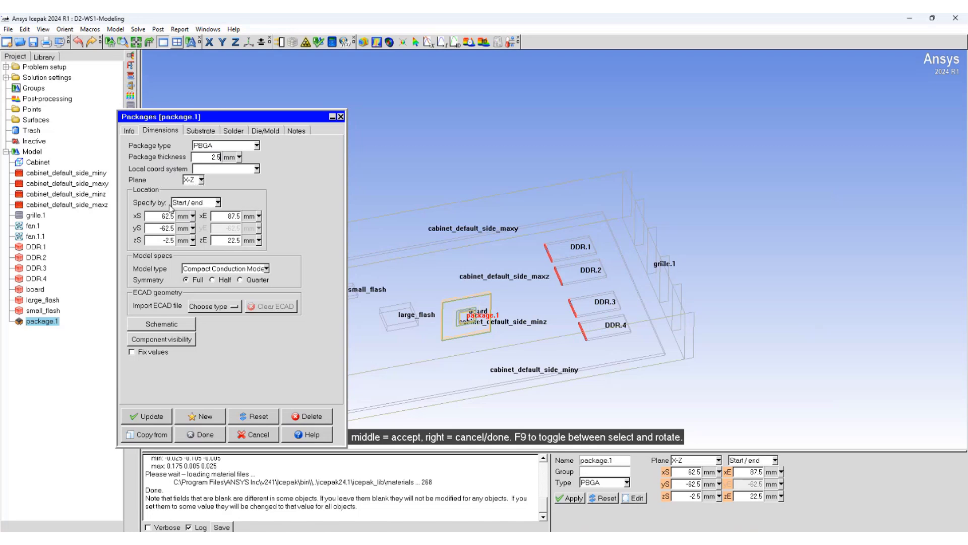
click(261, 271)
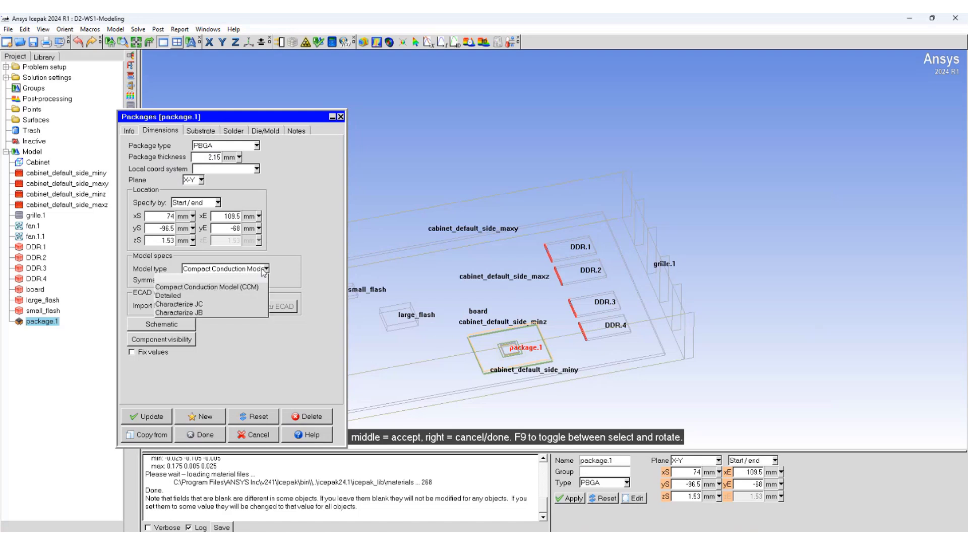
click(187, 291)
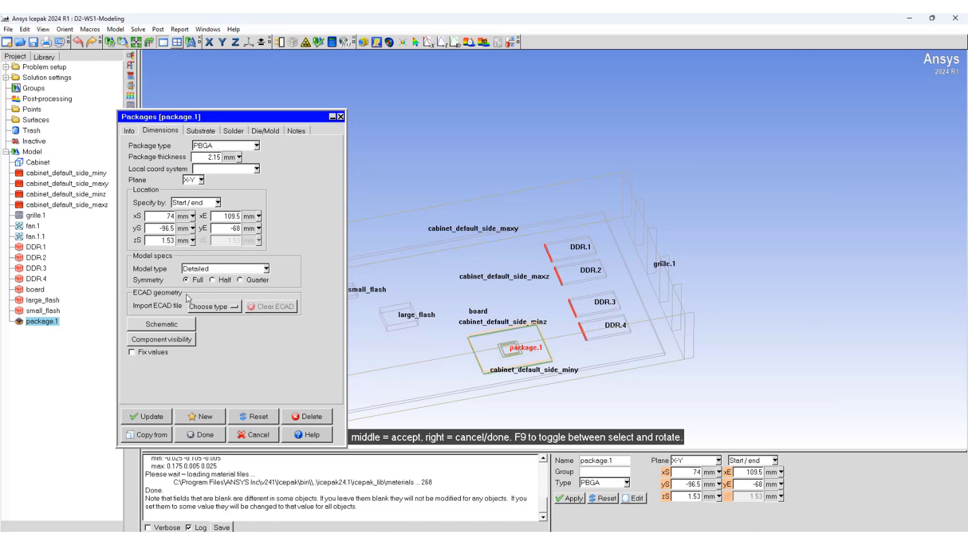
Review the package's component visibility list and display the PBGA dimensions schematic
click(174, 327)
click(165, 340)
drag(876, 428, 455, 137)
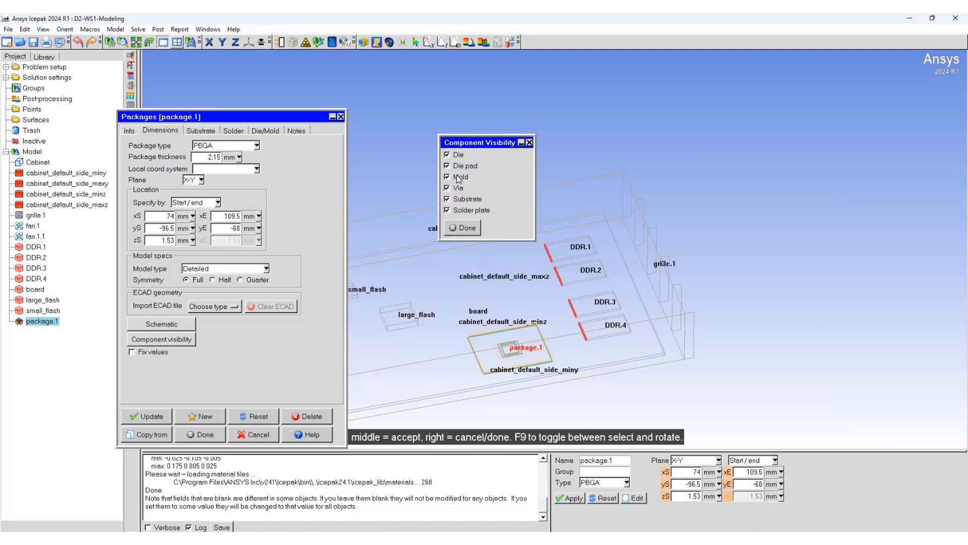
click(455, 228)
click(160, 325)
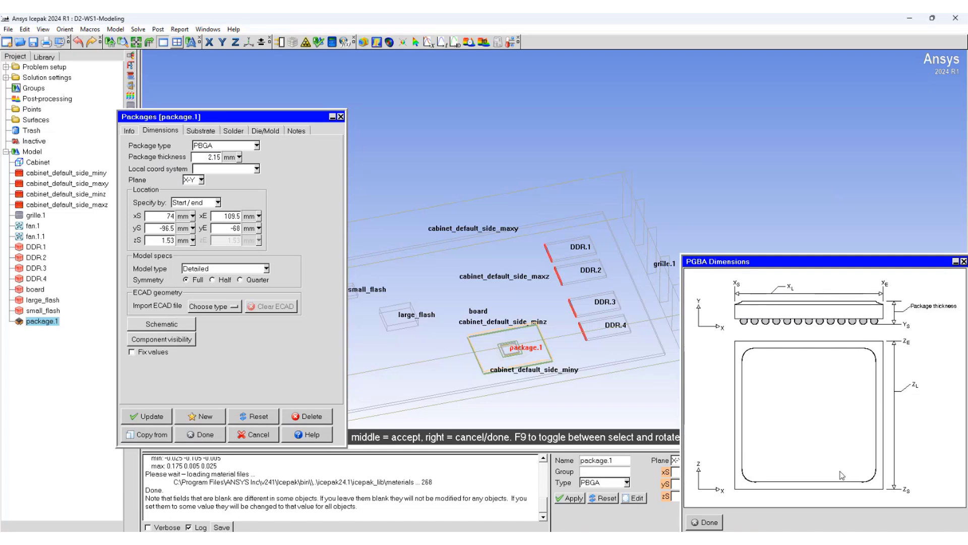
Set package.1's solder balls to 12×10 rows, 5/5 suppressed, 2.5 mm pitch, 1×0.5 mm balls
drag(866, 265, 716, 233)
click(803, 230)
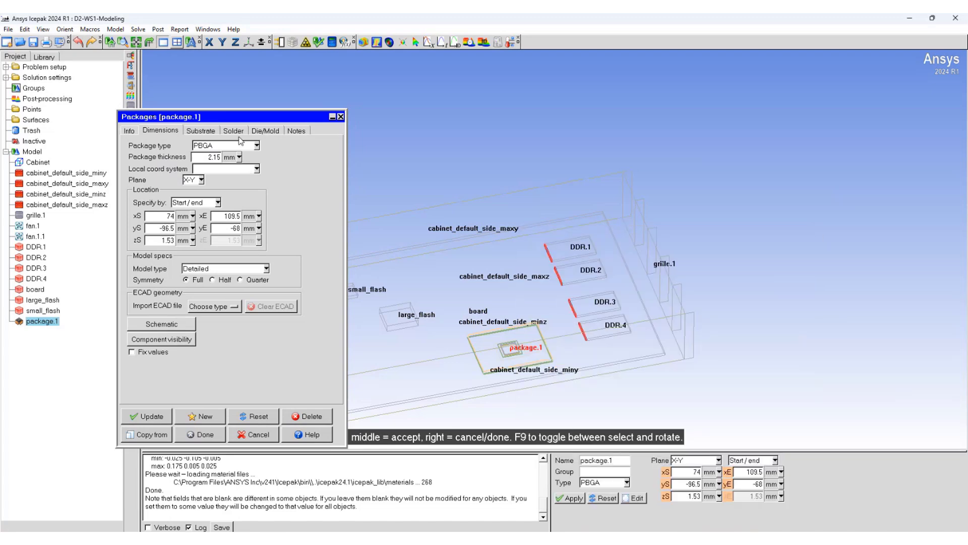
click(239, 132)
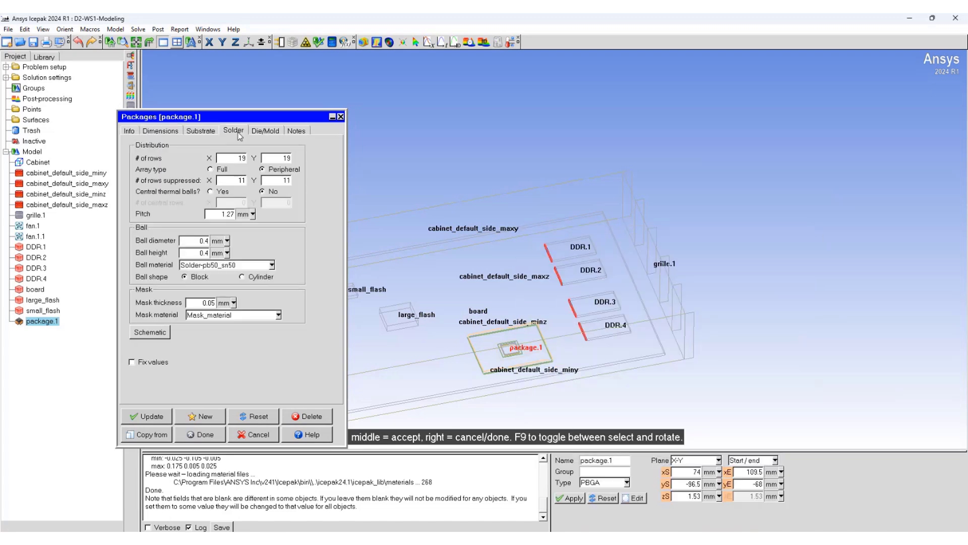
drag(229, 158, 248, 158)
text(12)
key(Tab)
text(10)
key(Tab)
text(5)
key(Tab)
text(5)
key(Tab)
text(2.5)
key(Tab)
text(1)
key(Tab)
text(0.5)
key(Return)
Set package.1's die total power to 2.5 W
scroll(511, 377, up, 2)
scroll(507, 371, down, 1)
scroll(507, 370, up, 1)
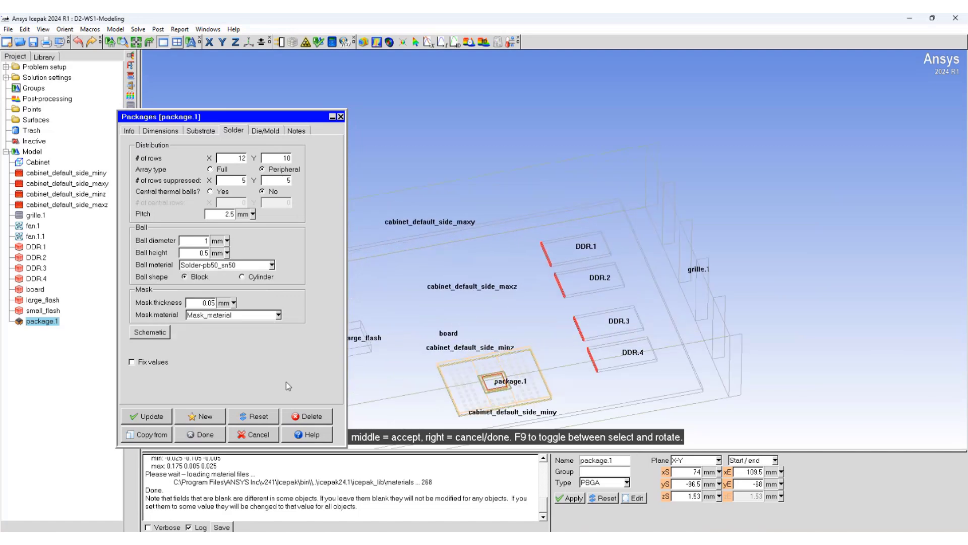
click(263, 130)
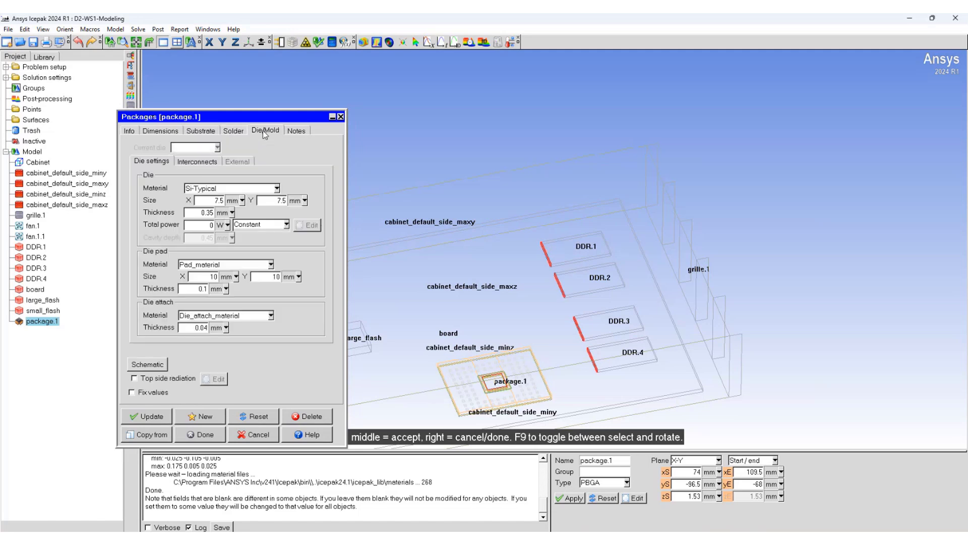
double_click(198, 226)
text(2.5)
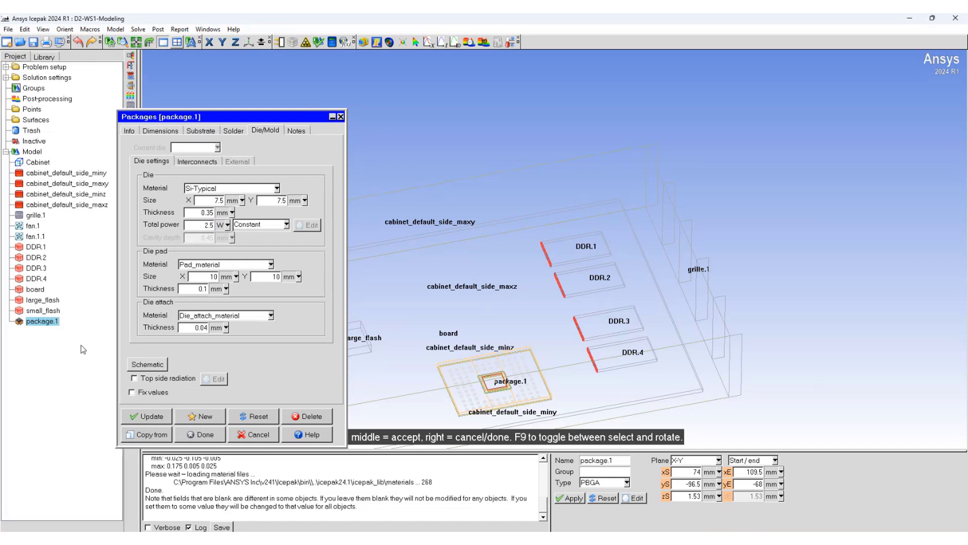
Create package.2 as a copy of package.1, update its die power, and close the editor
click(202, 417)
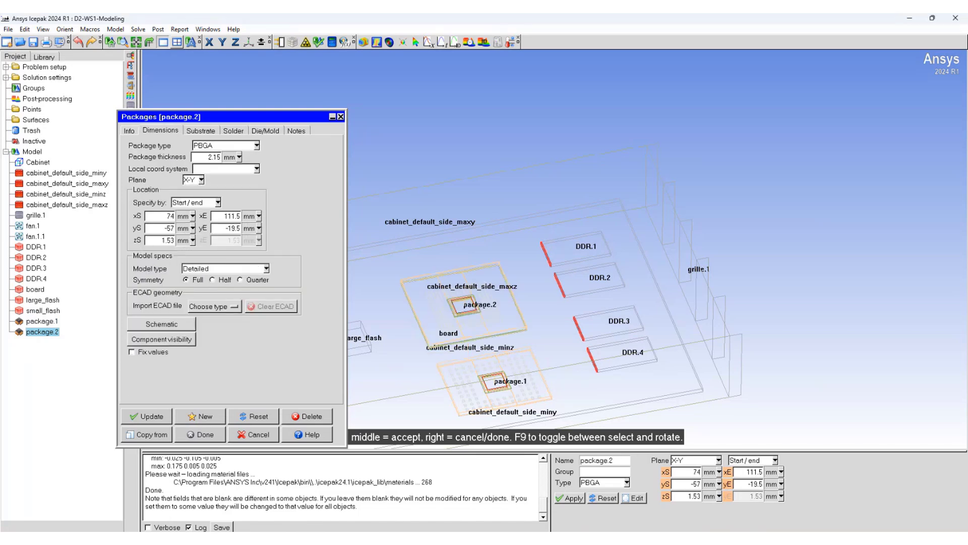
click(266, 131)
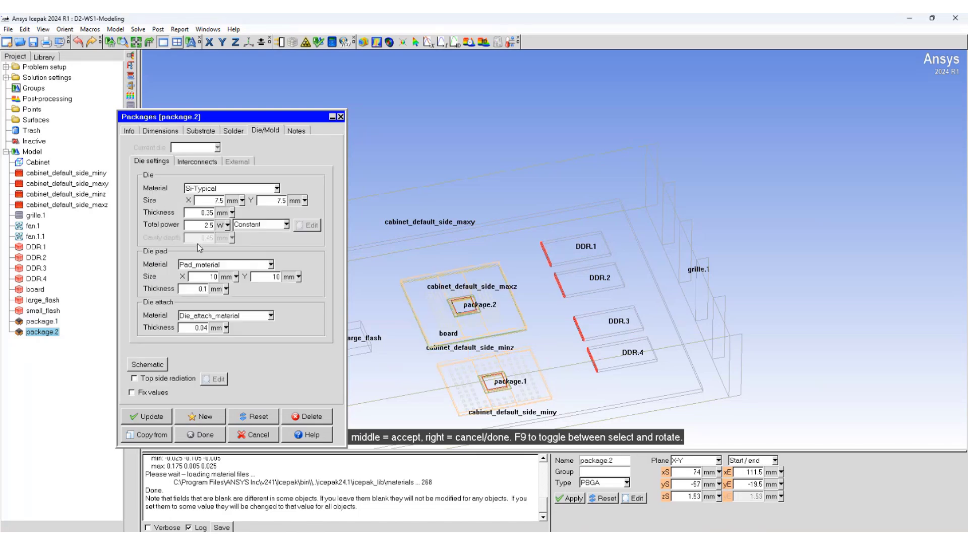
click(151, 416)
click(233, 130)
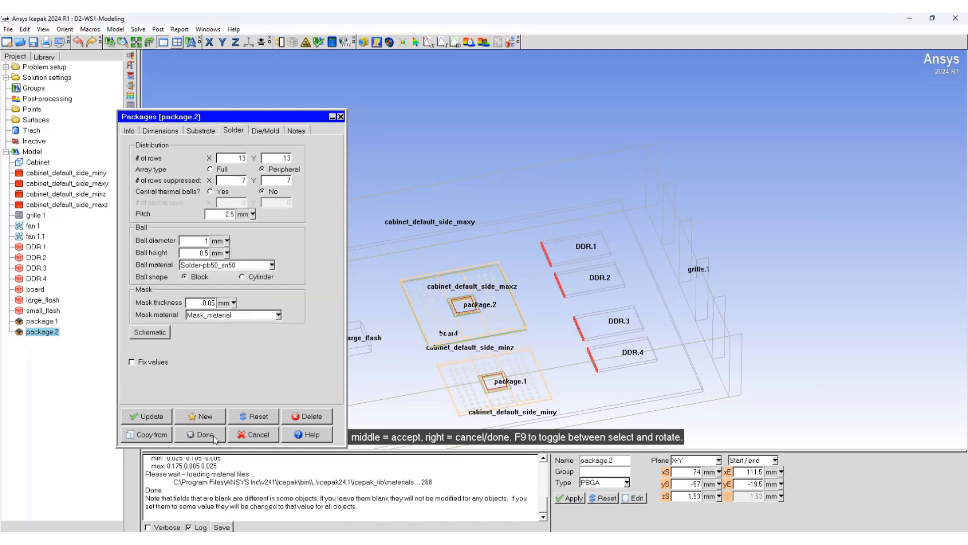
click(197, 434)
click(355, 339)
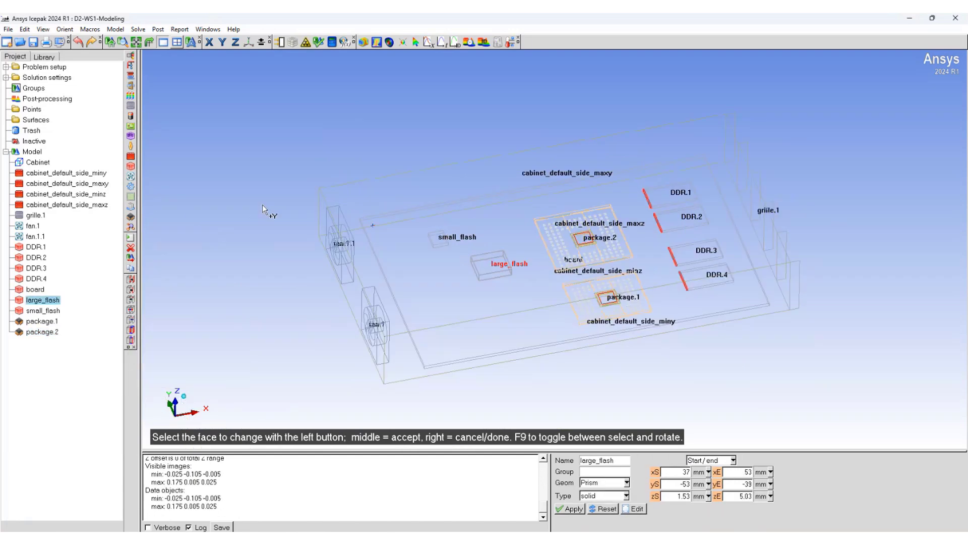
Add heatsink.1 as a Detailed extruded heat sink with 15 fins, 1 mm thick, over package.2
click(131, 206)
click(182, 113)
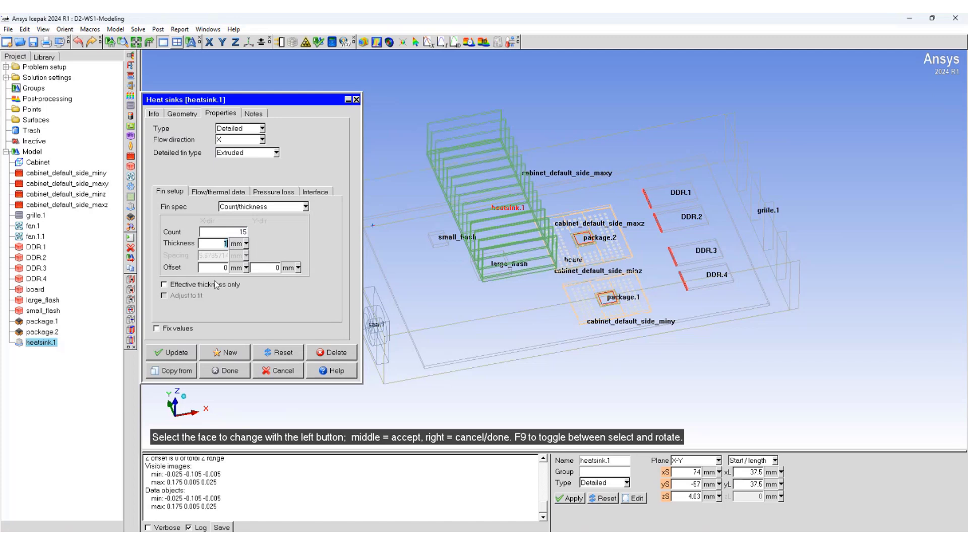
click(176, 352)
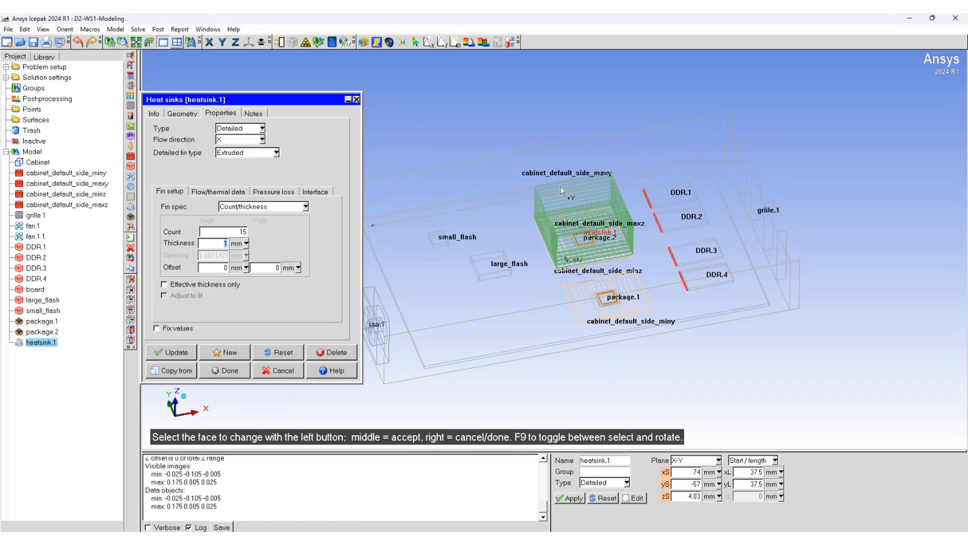
scroll(600, 247, up, 2)
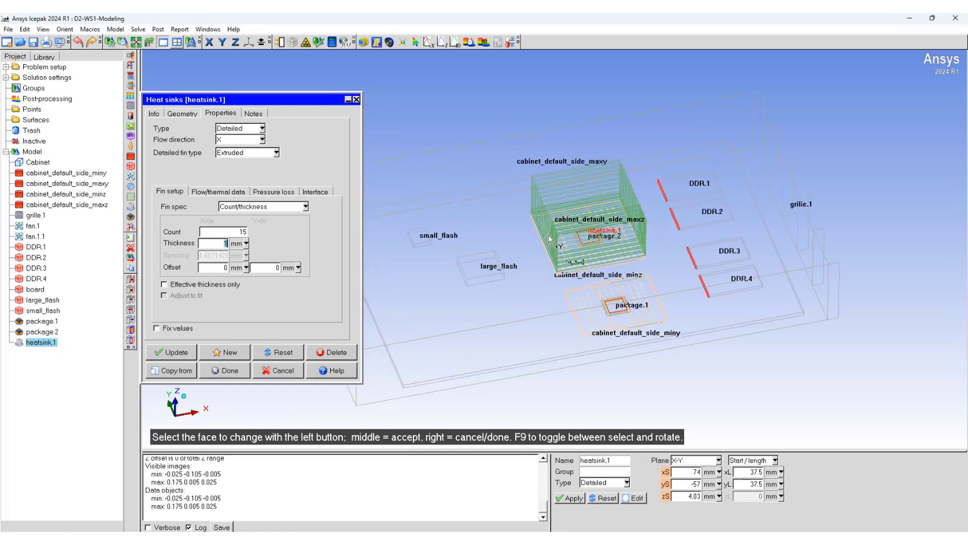
right_click(600, 247)
Import board traces from edb.def as Ansys EDB, repositioning traces to the object without resizing the board
double_click(35, 289)
click(218, 113)
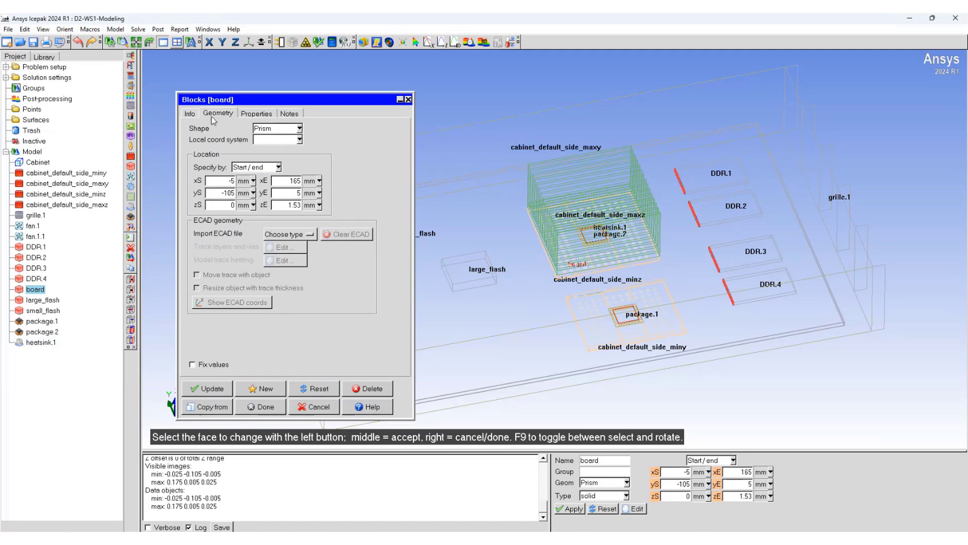
click(289, 234)
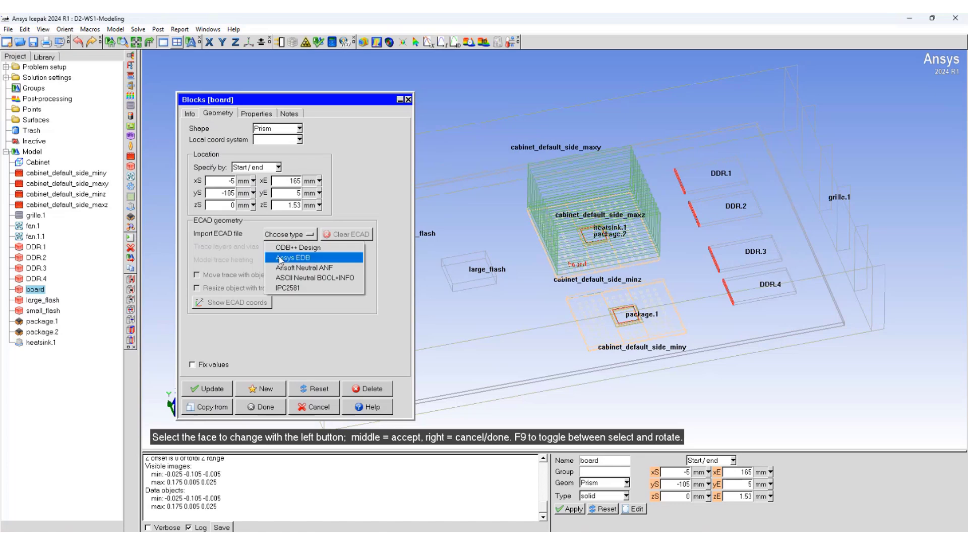
click(286, 259)
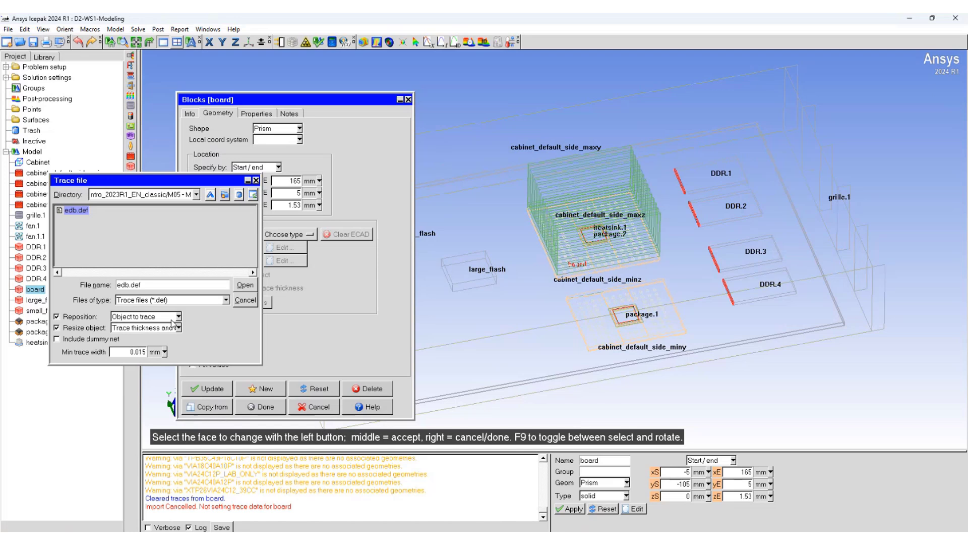
click(176, 327)
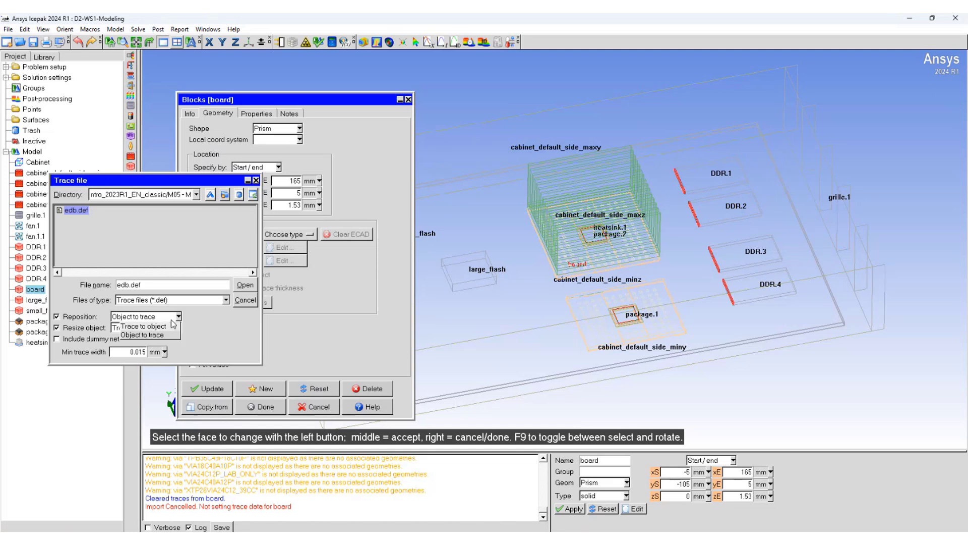
click(145, 328)
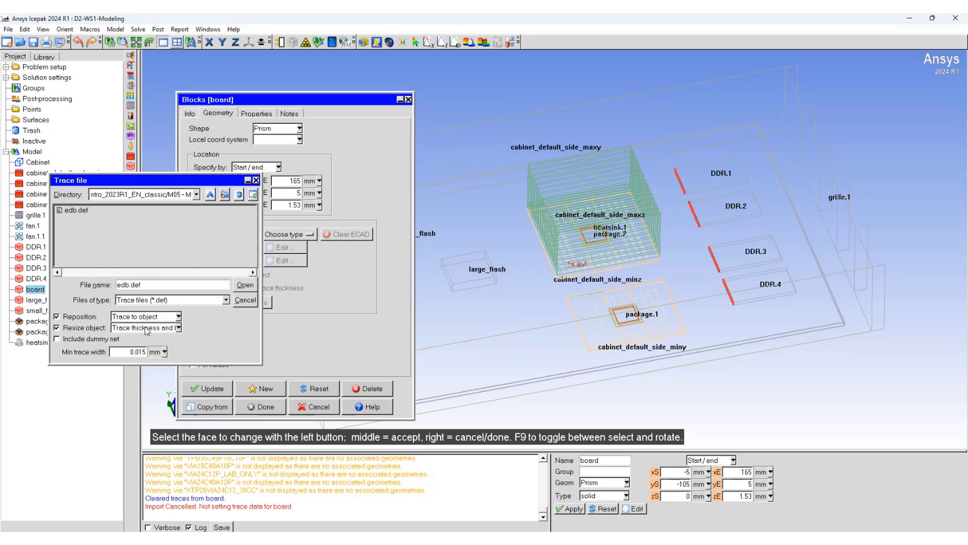
click(56, 328)
Run the trace import and paste new thicknesses (0.4, 0.45, 0.05 mm…) for all seven layers
key(Return)
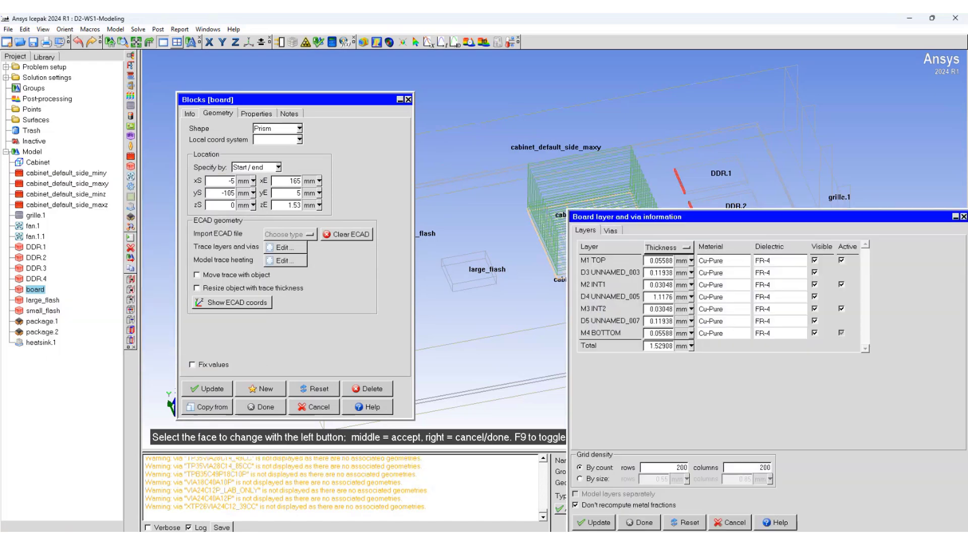
drag(616, 218, 138, 136)
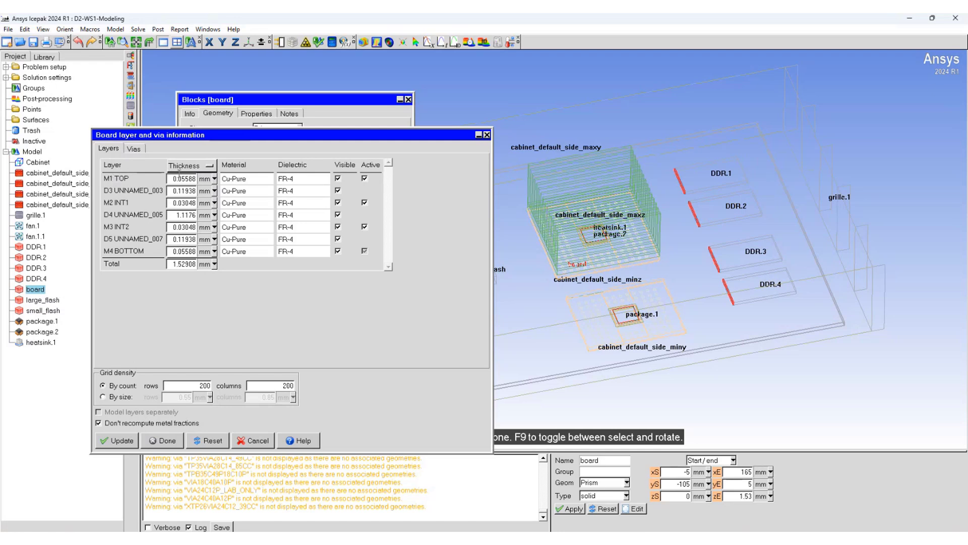
drag(175, 179, 197, 179)
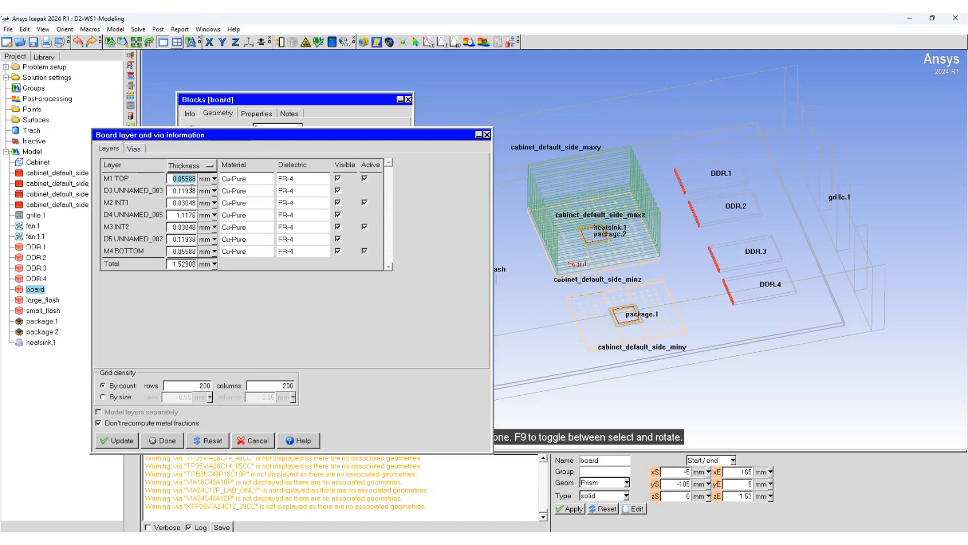
text(0.4 0.45 0.05 0.46 0.05 0.44 0.04)
Set the board's grid density by size to 0.254 mm
click(108, 397)
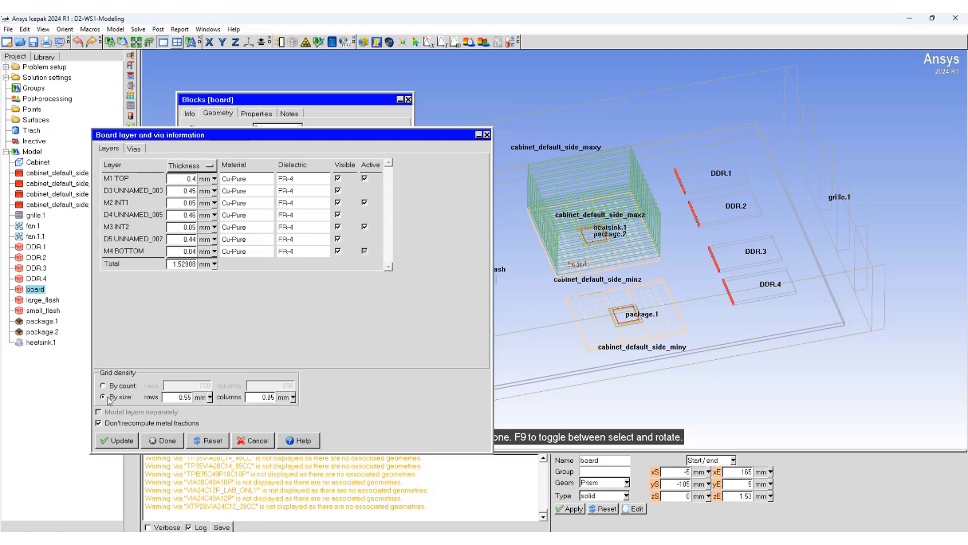
drag(192, 398, 171, 398)
text(0.254)
key(Tab)
text(0.254)
Close the layer dialogs and colour the board's traces by layer
key(Return)
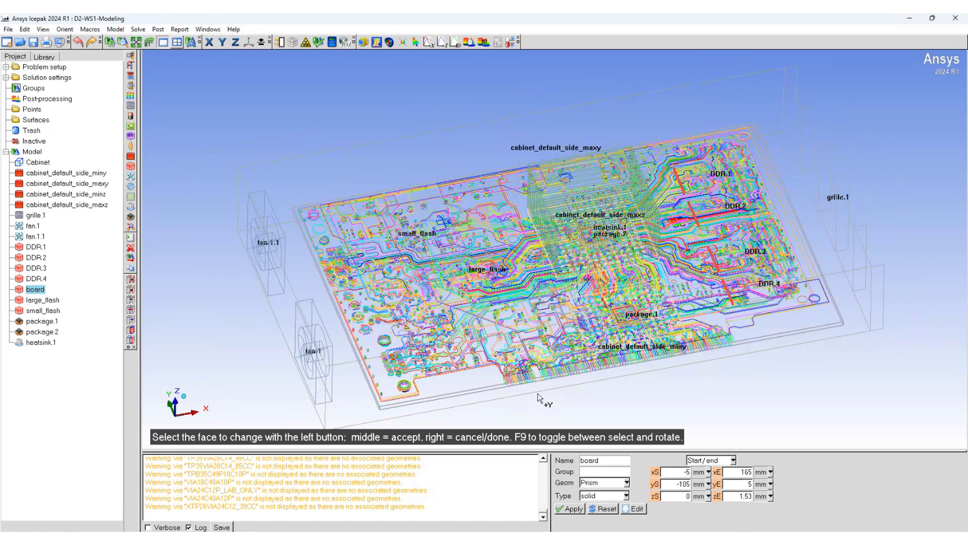
right_click(32, 292)
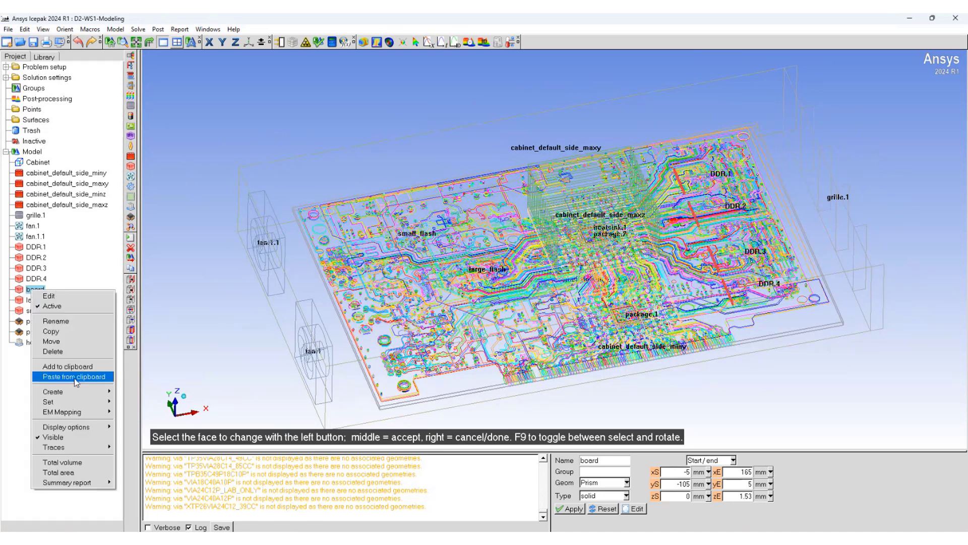
mouse_move(74, 449)
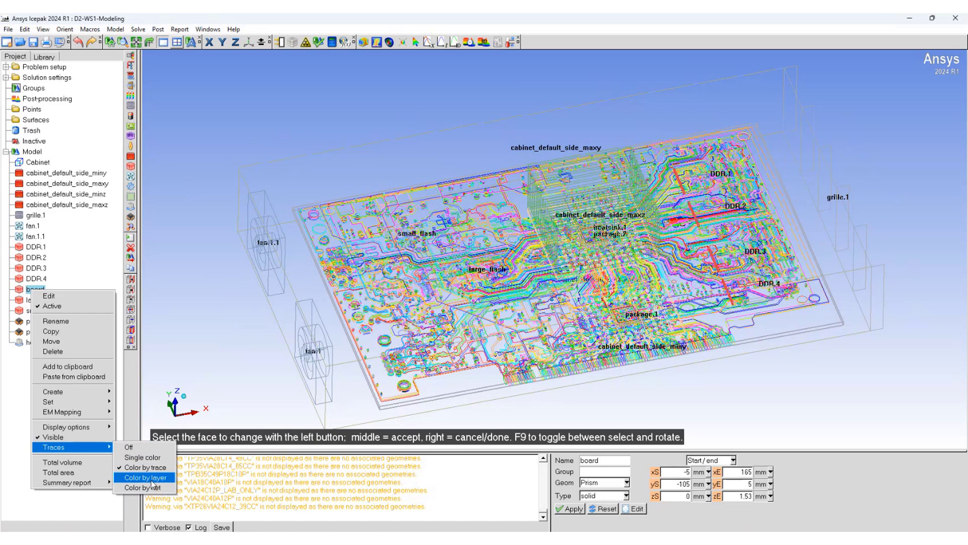
click(152, 480)
Switch the board's trace display to a single colour
right_click(38, 291)
mouse_move(104, 449)
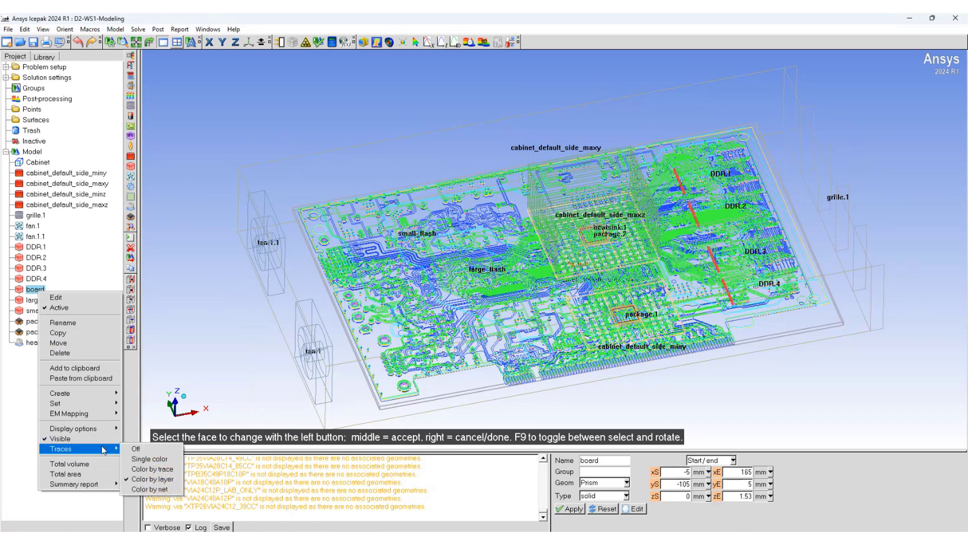
click(146, 459)
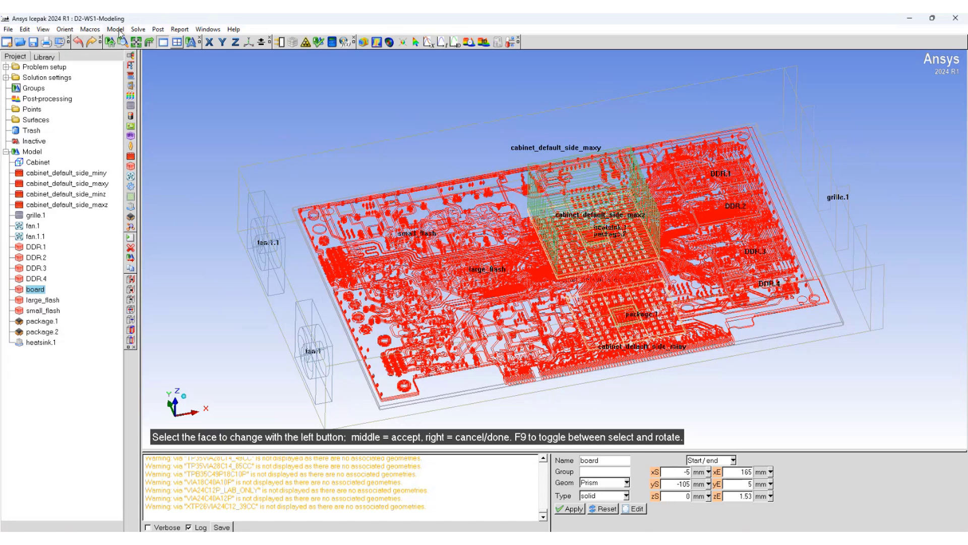
click(115, 29)
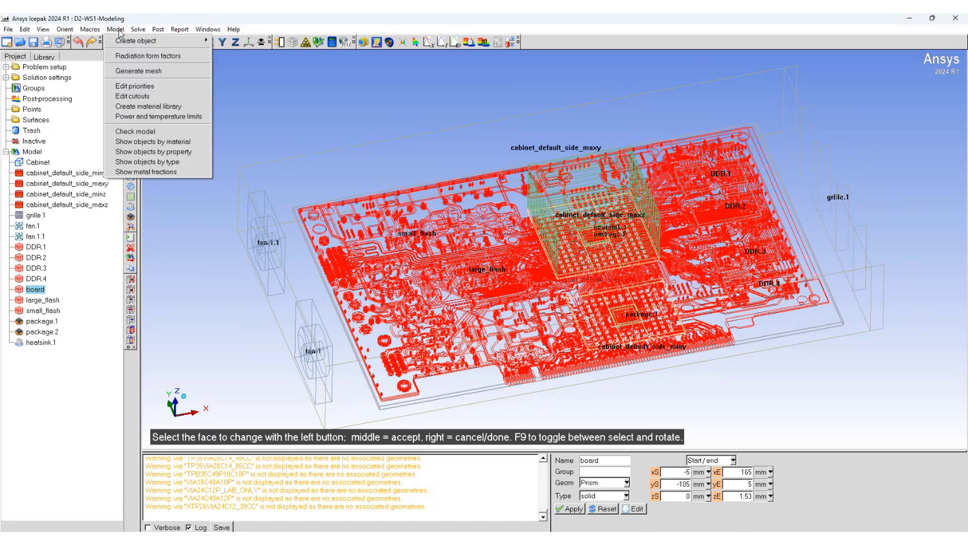
Compute and display the board's metal fraction map for trace layer M1(TOP)
click(146, 174)
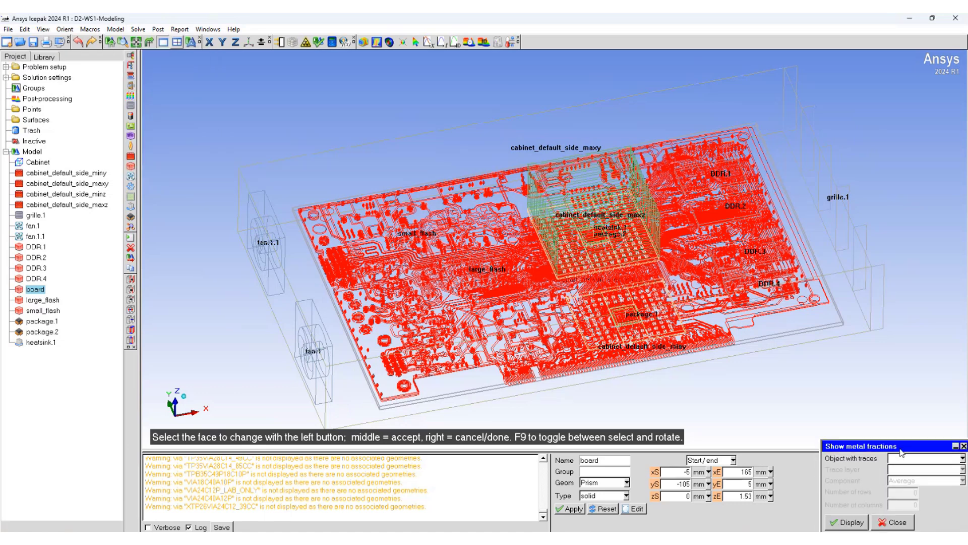
drag(895, 447, 167, 220)
click(263, 244)
click(241, 255)
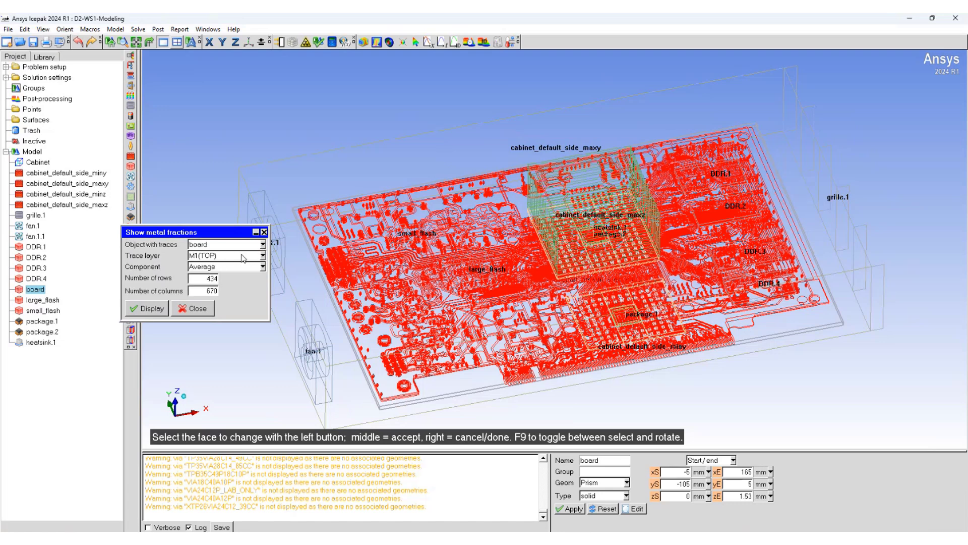
drag(217, 233, 104, 223)
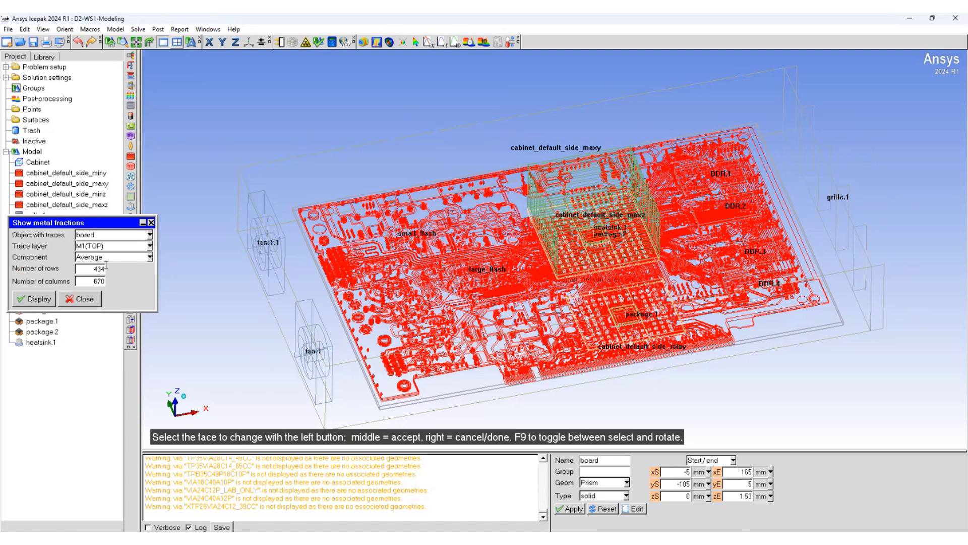
click(37, 300)
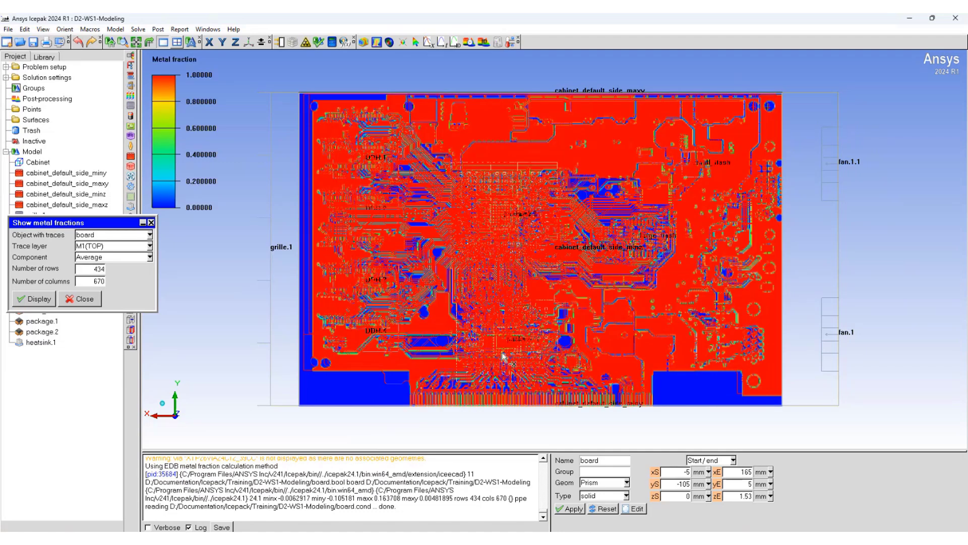
Display the metal fraction map for trace layer M3(INT2), then close the window
click(150, 247)
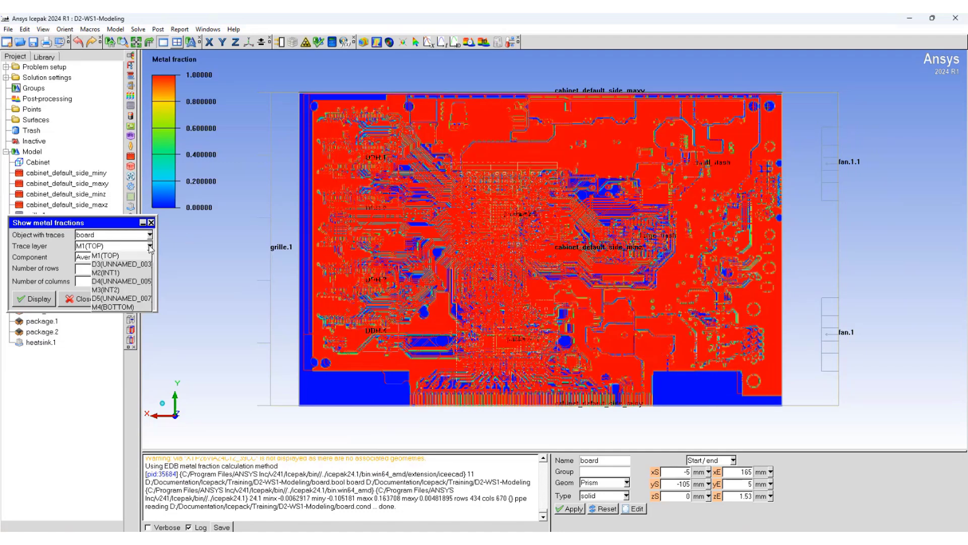
click(118, 289)
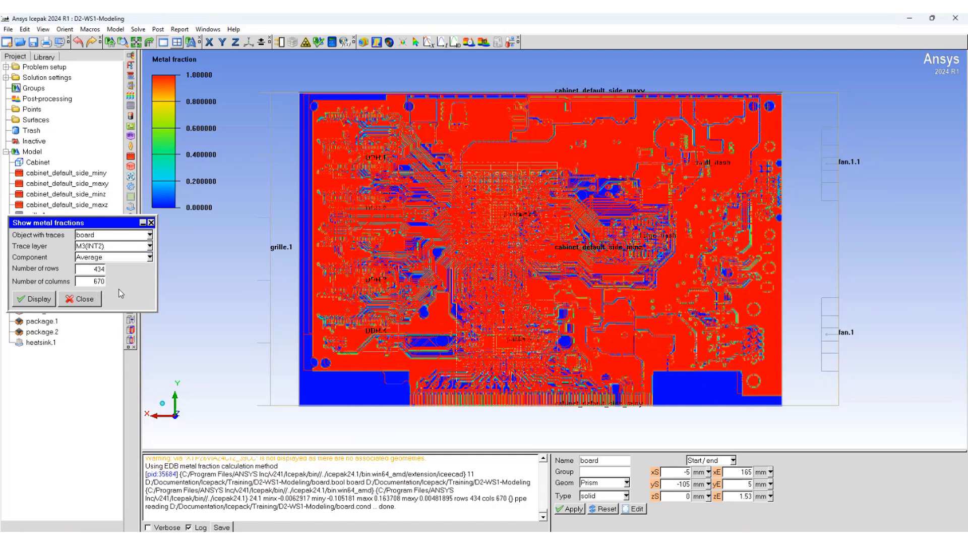
click(38, 300)
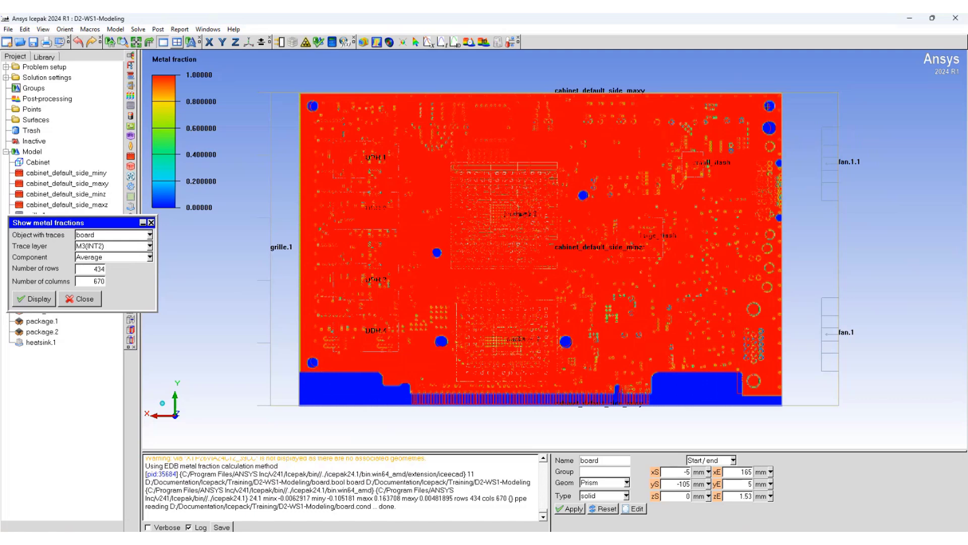
click(151, 223)
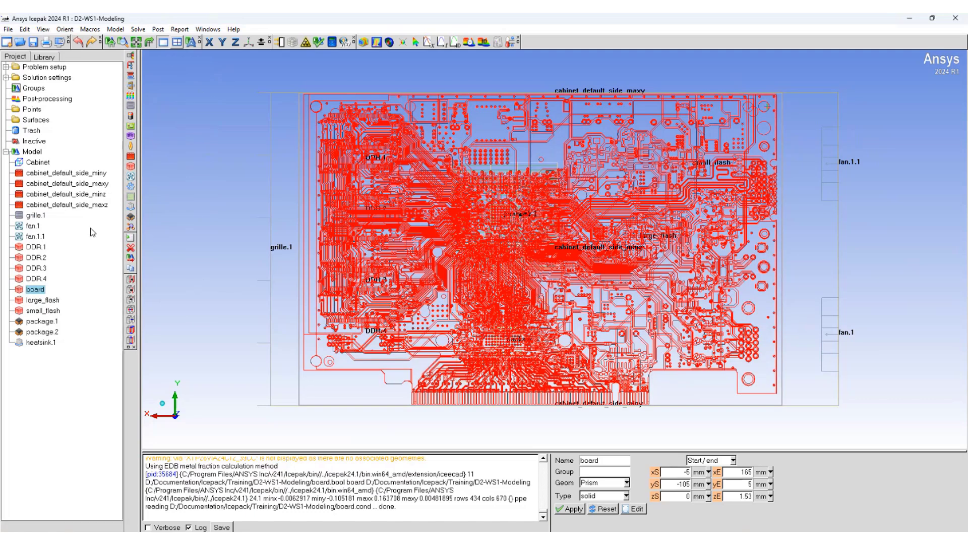
Rename fan.1 from its right-click menu
click(33, 227)
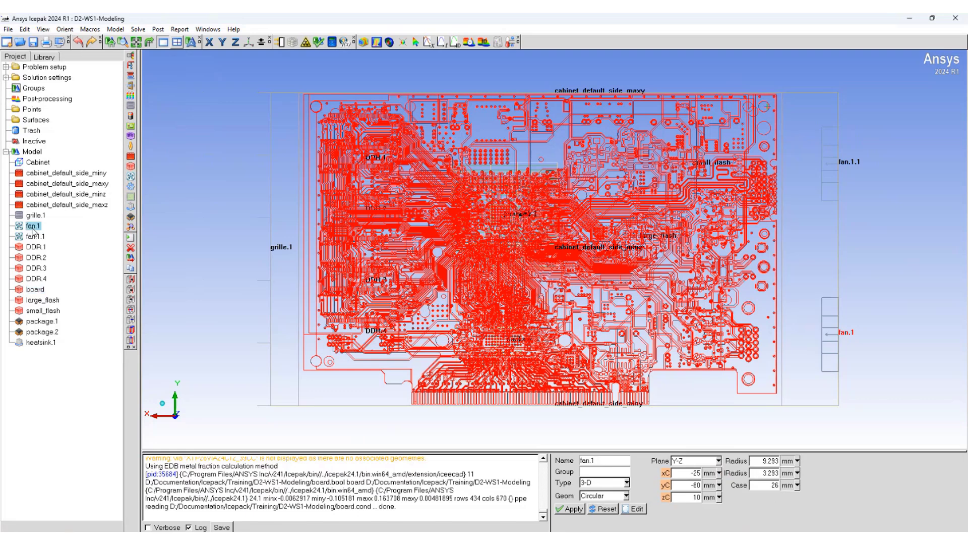
right_click(33, 228)
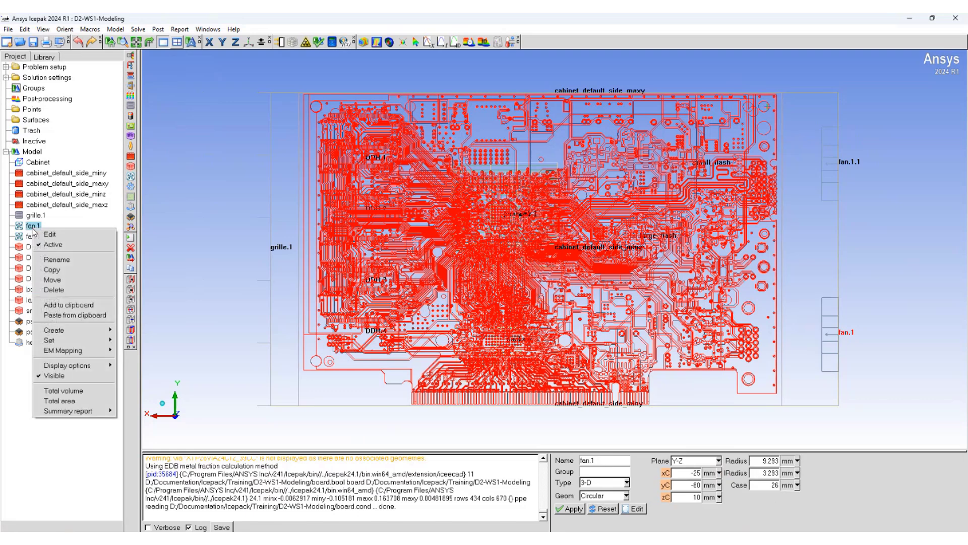
click(56, 259)
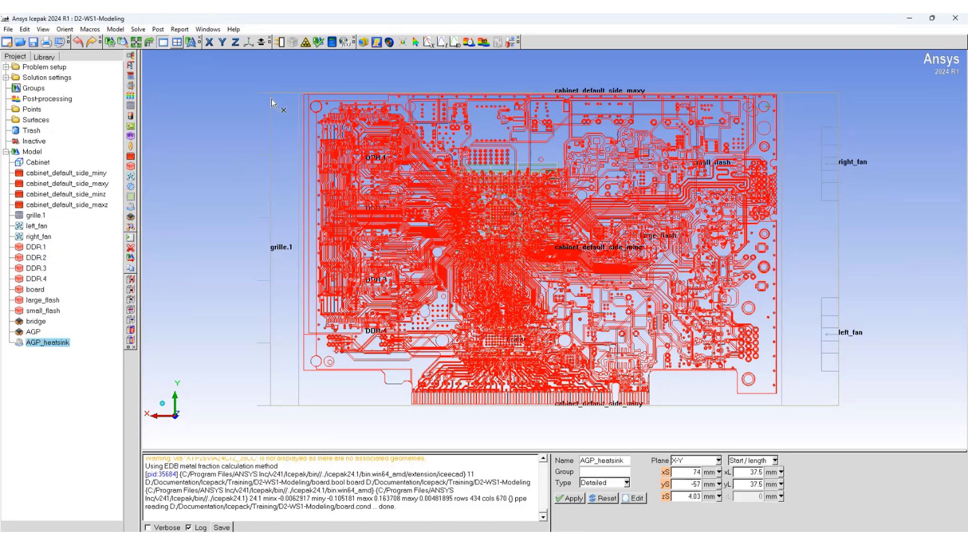
Review the power and temperature limits, including DDR.2's 1.125 W power, then close them
click(281, 43)
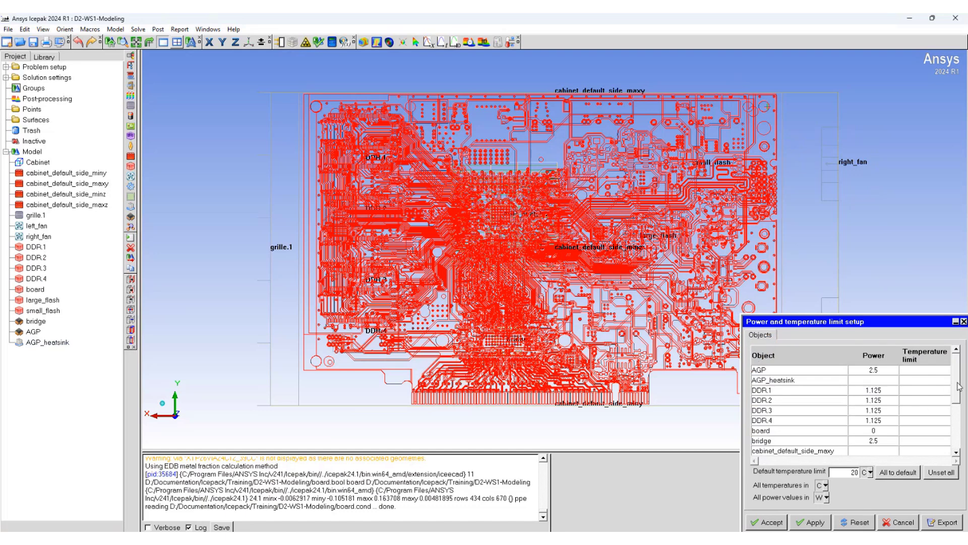
drag(957, 406, 954, 376)
double_click(878, 401)
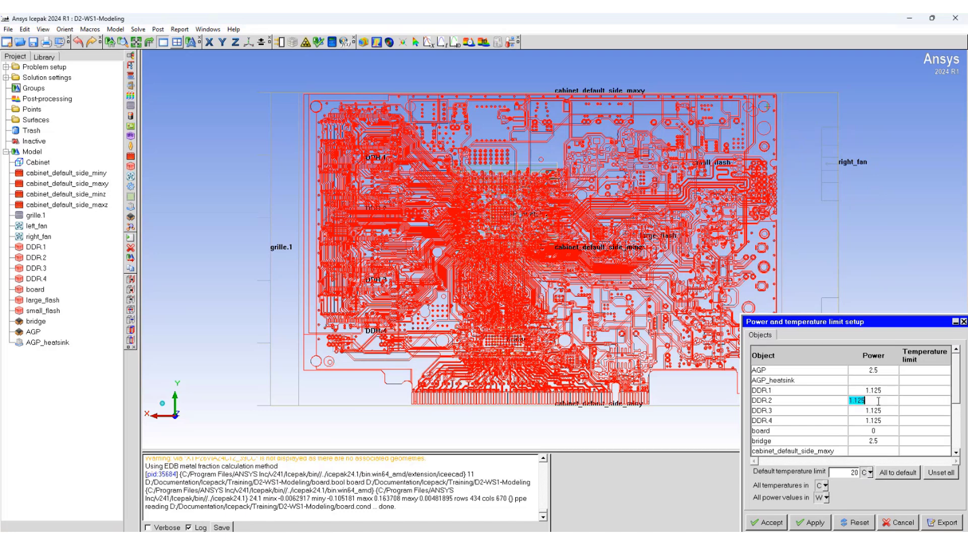
click(964, 322)
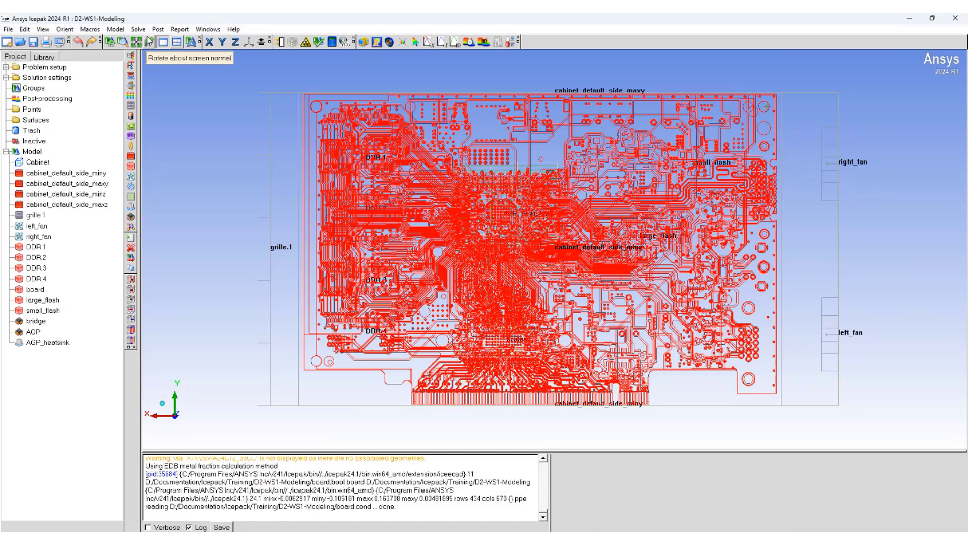
Generate the HTML model summary, scroll through it in Chrome, and return to Icepak
click(47, 30)
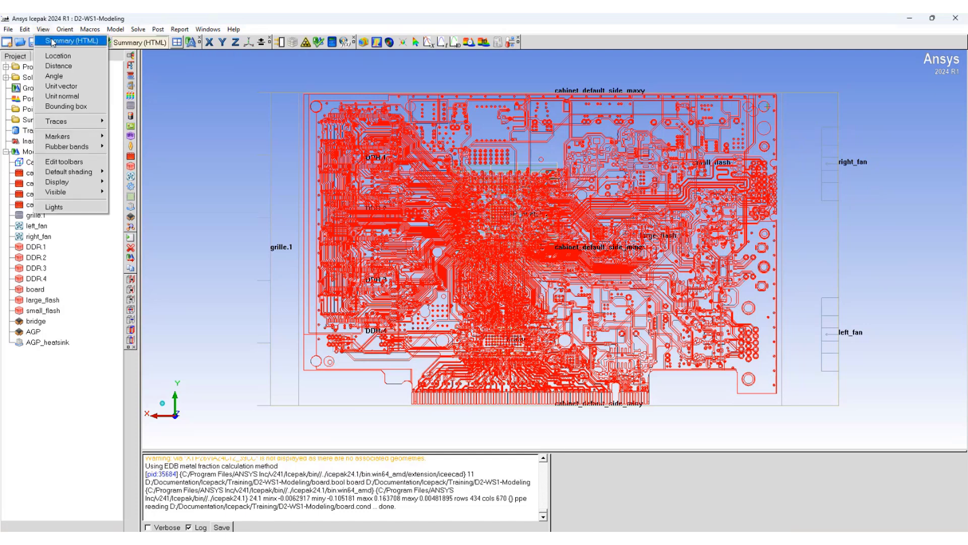
click(53, 42)
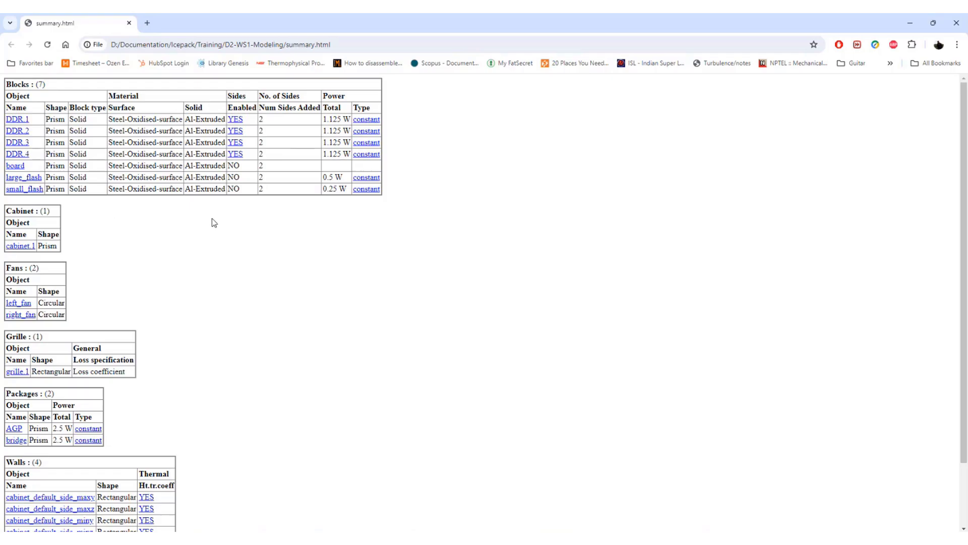
scroll(213, 222, down, 3)
scroll(214, 222, up, 2)
key(alt+Tab)
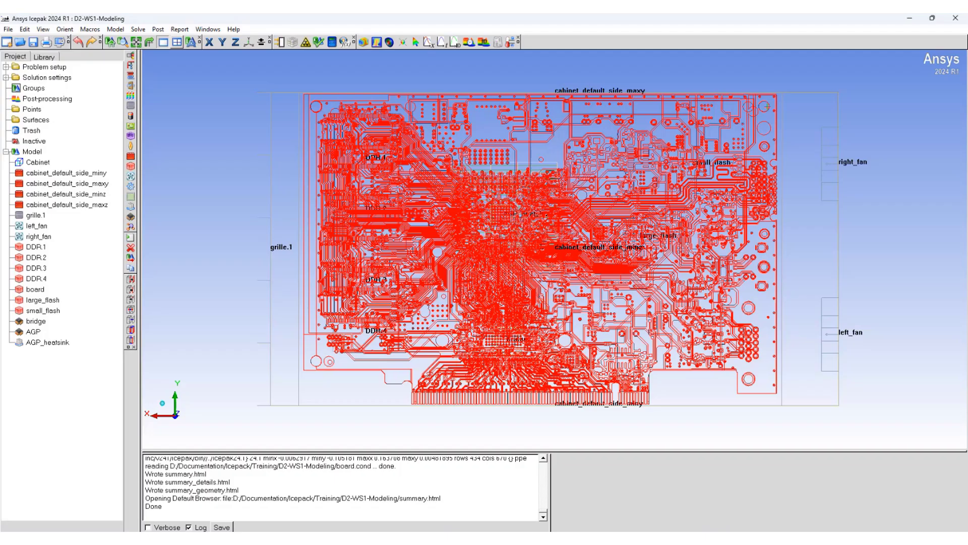
List objects by material and check which objects use the FR-4 and Cu-Pure solid materials
click(9, 29)
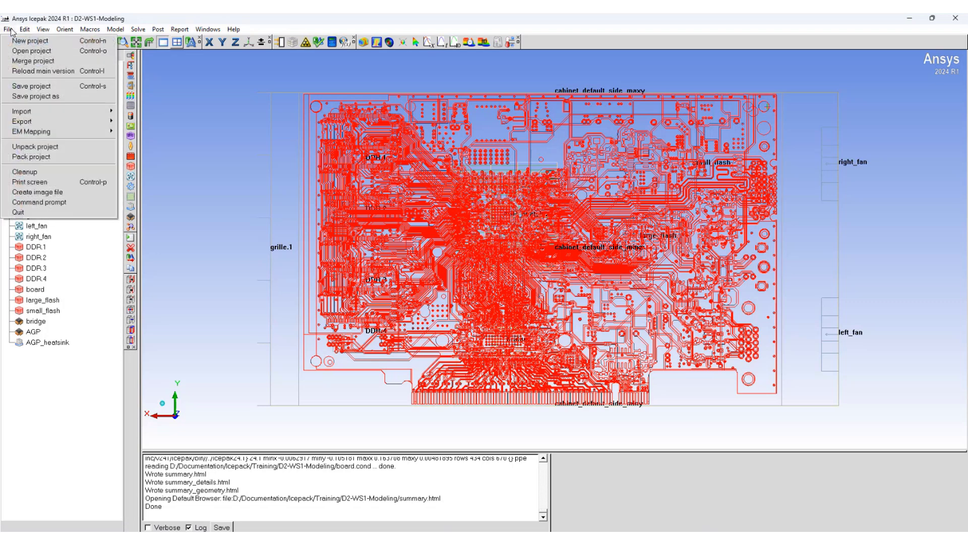
click(9, 31)
click(116, 29)
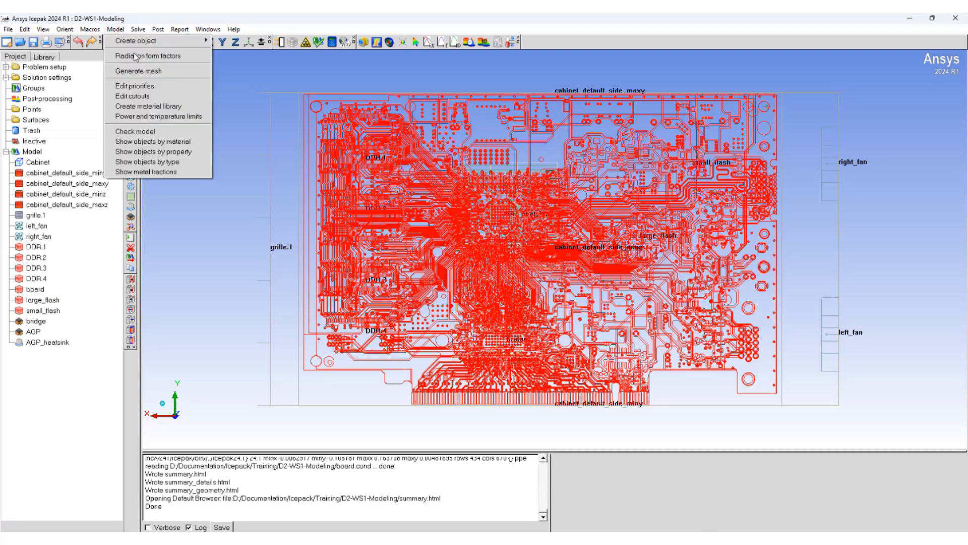
click(144, 142)
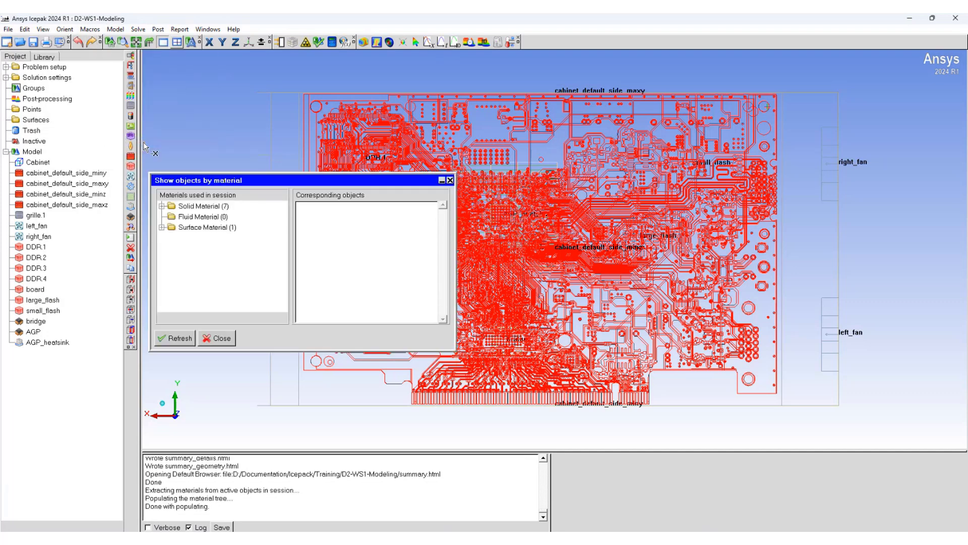
click(162, 206)
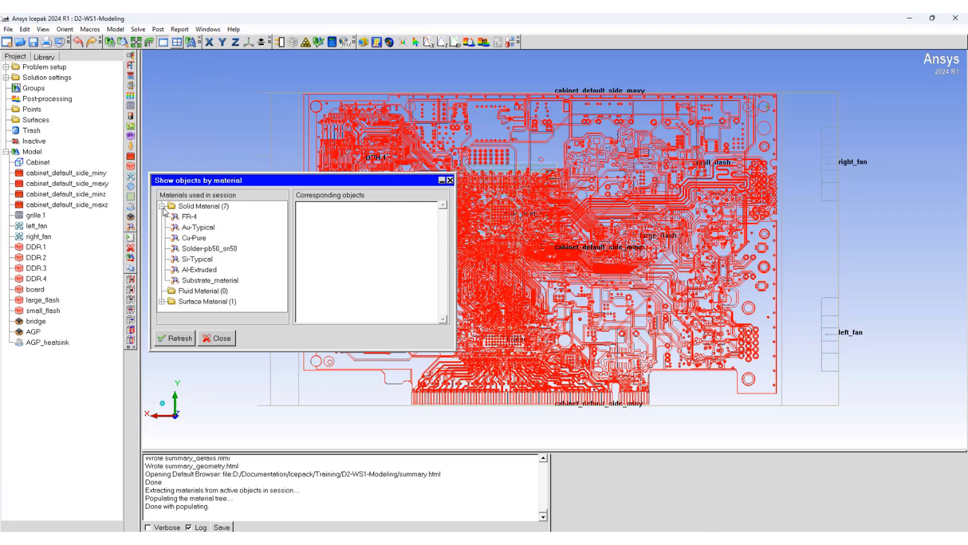
click(188, 217)
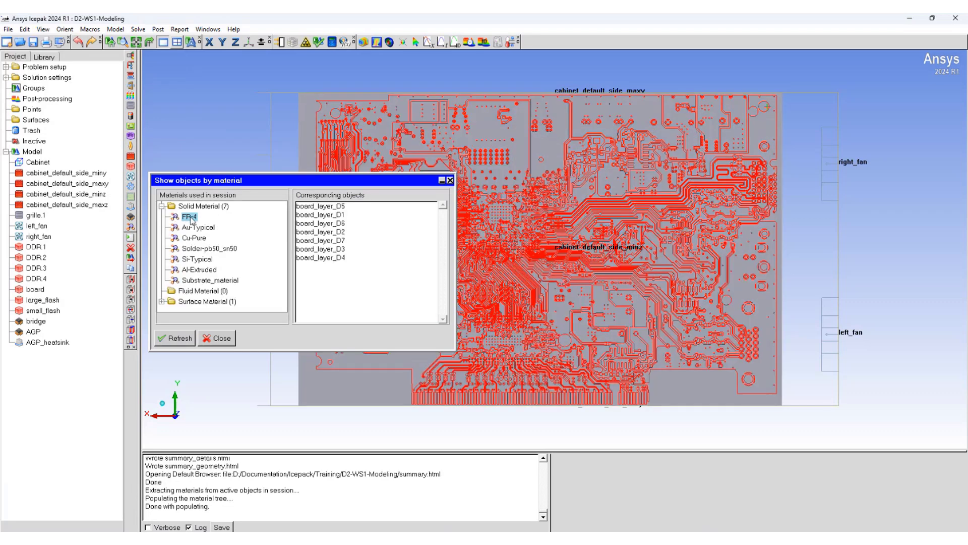
drag(282, 181, 154, 121)
click(68, 173)
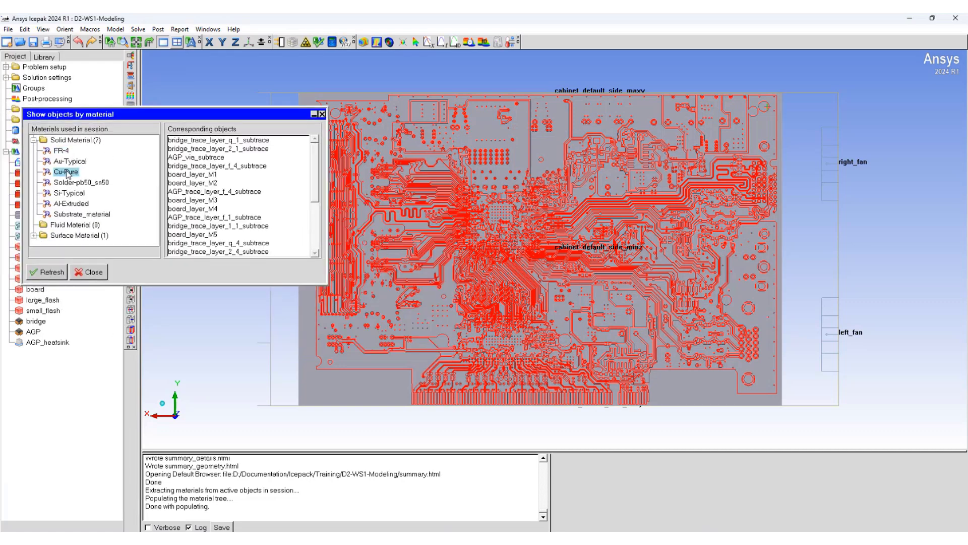